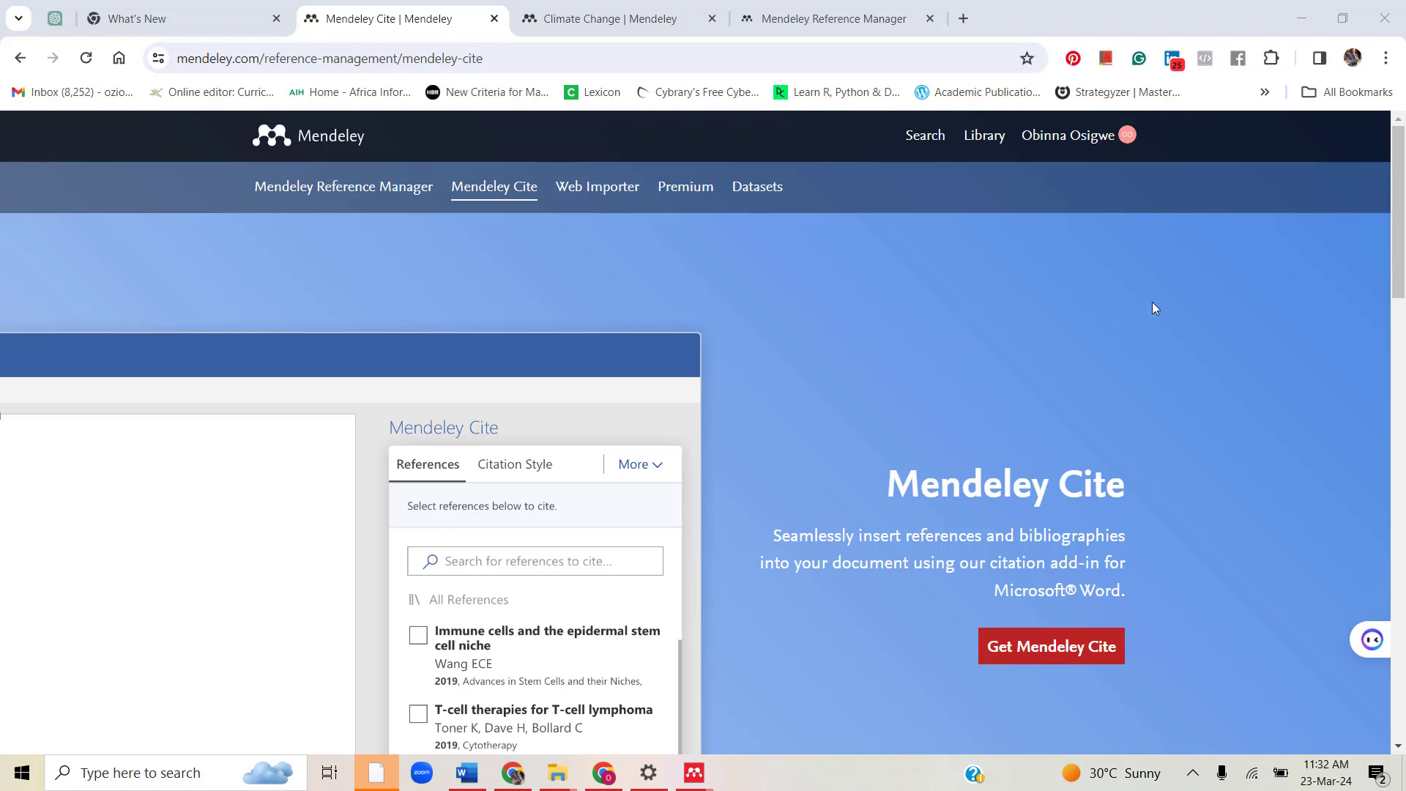
Scroll down the Mendeley website and follow the Citation Plug-in link to the Mendeley Cite page.
{"action": "left_click_drag", "start_coordinate": [1402, 210], "coordinate": [1401, 642]}
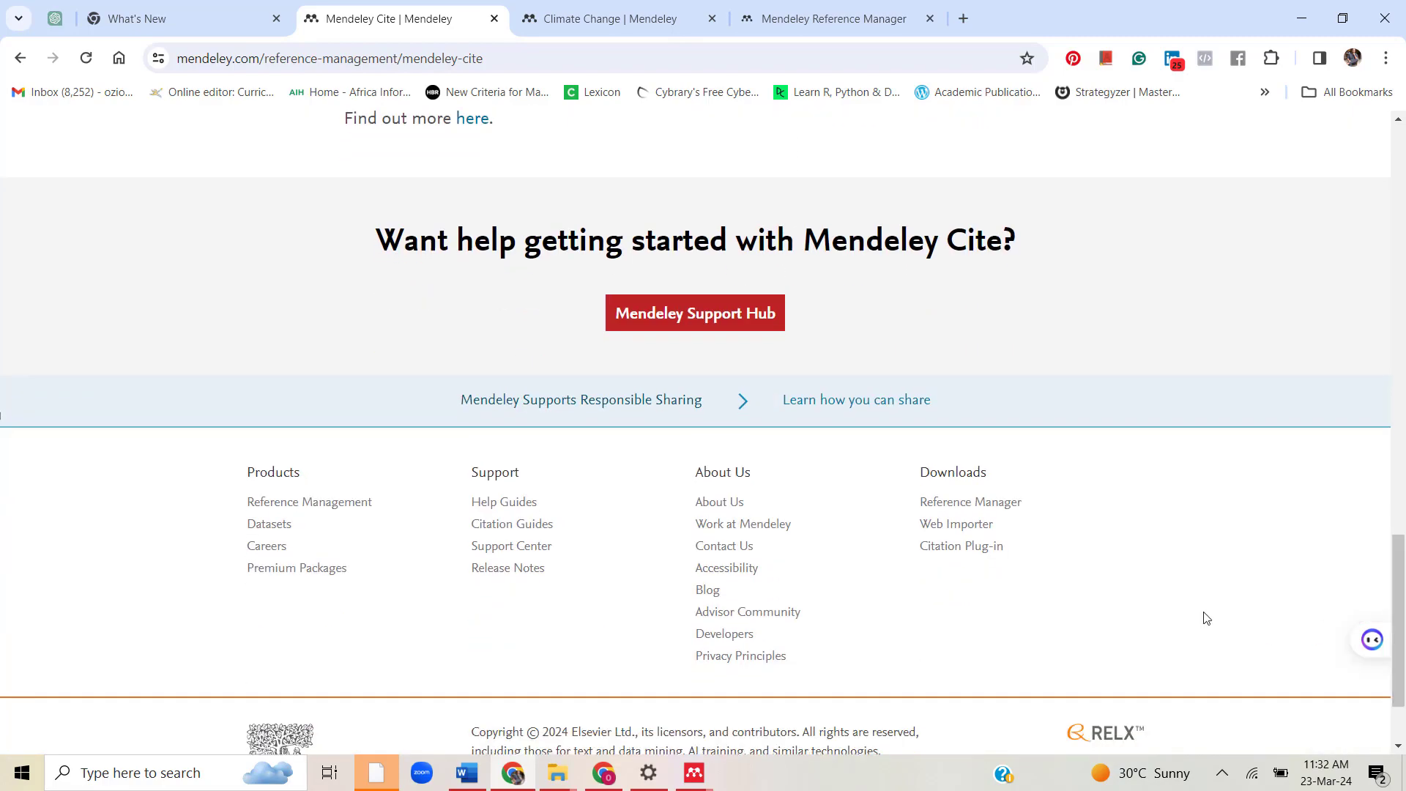
{"action": "left_click", "coordinate": [948, 547]}
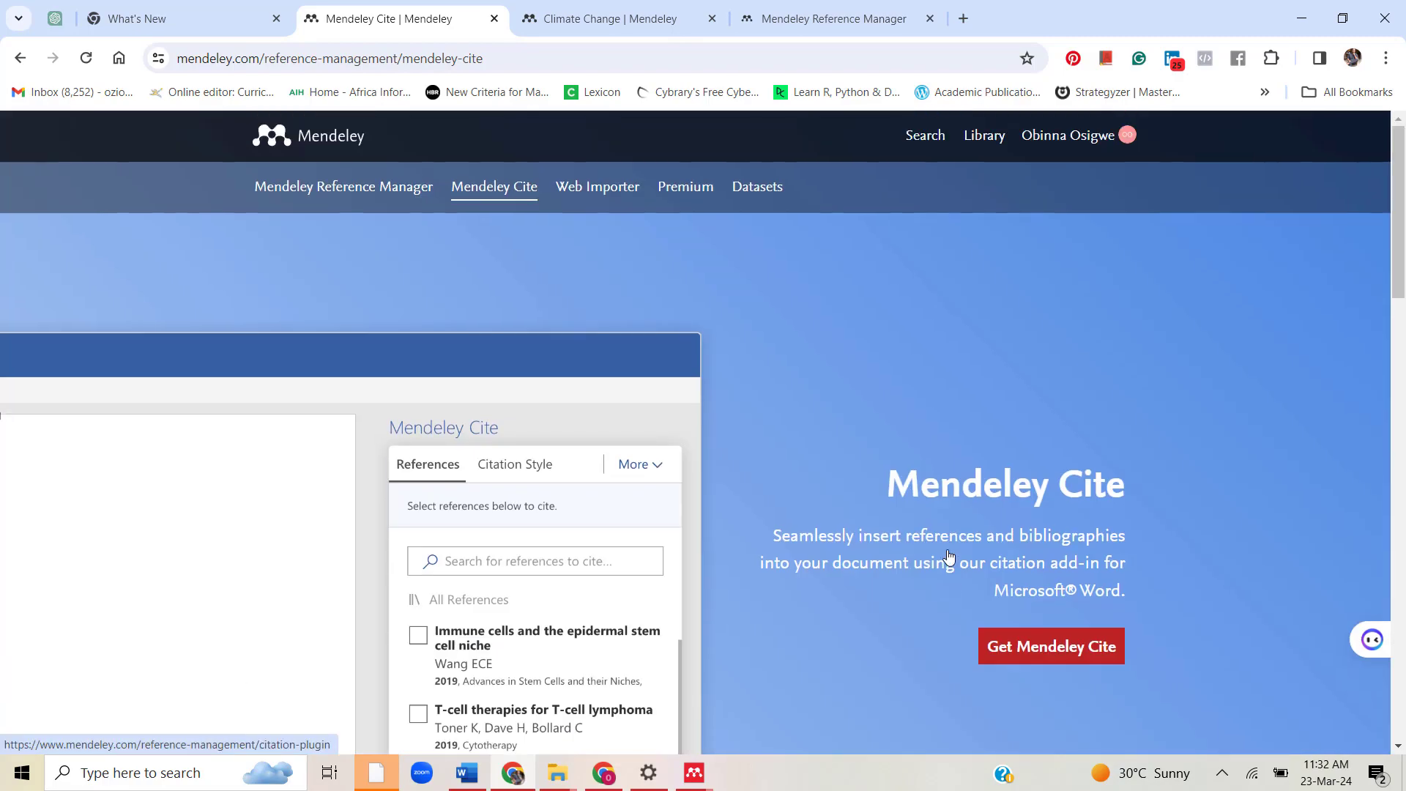
Request the free Mendeley Cite add-in from AppSource and enter the account e-mail to sign in.
{"action": "left_click", "coordinate": [1048, 645]}
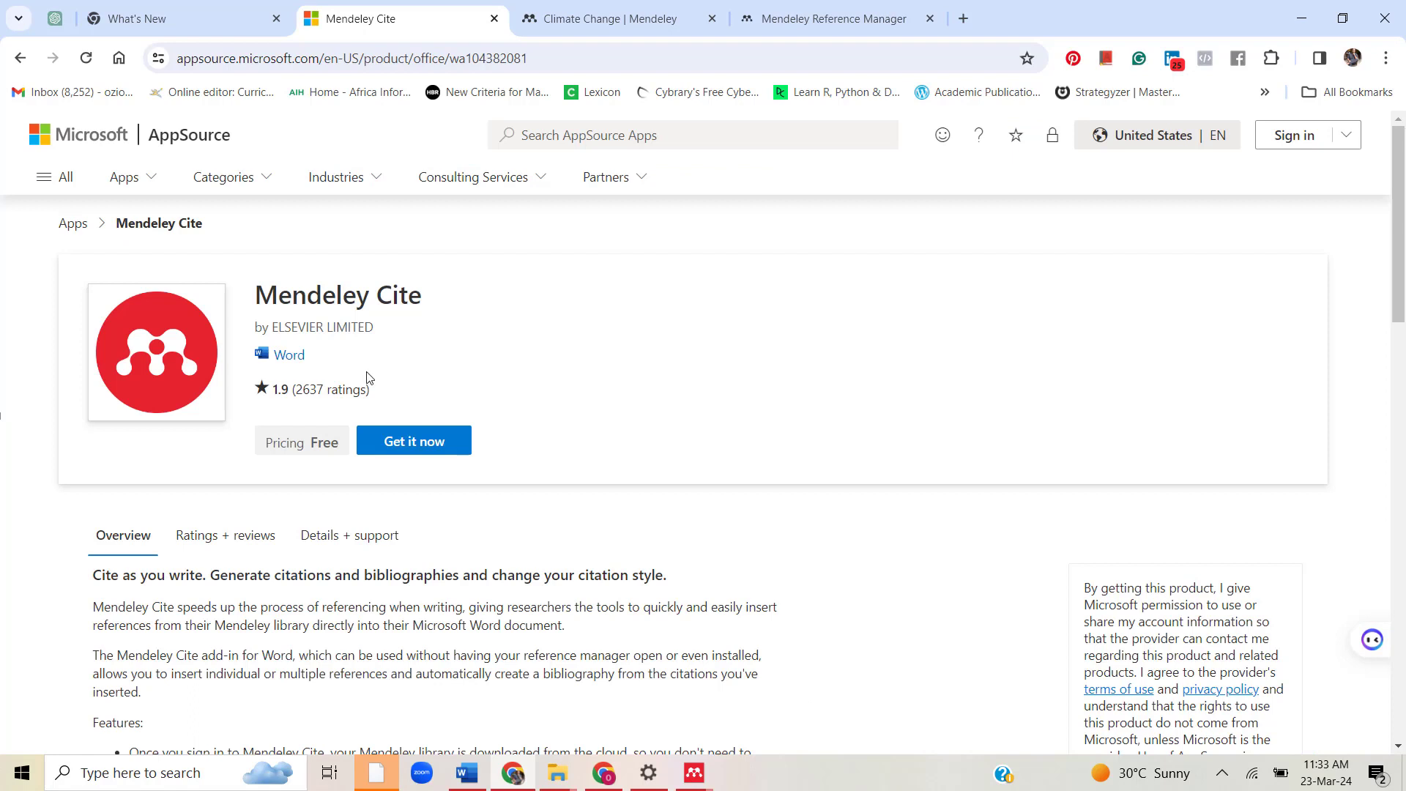
{"action": "left_click", "coordinate": [429, 448]}
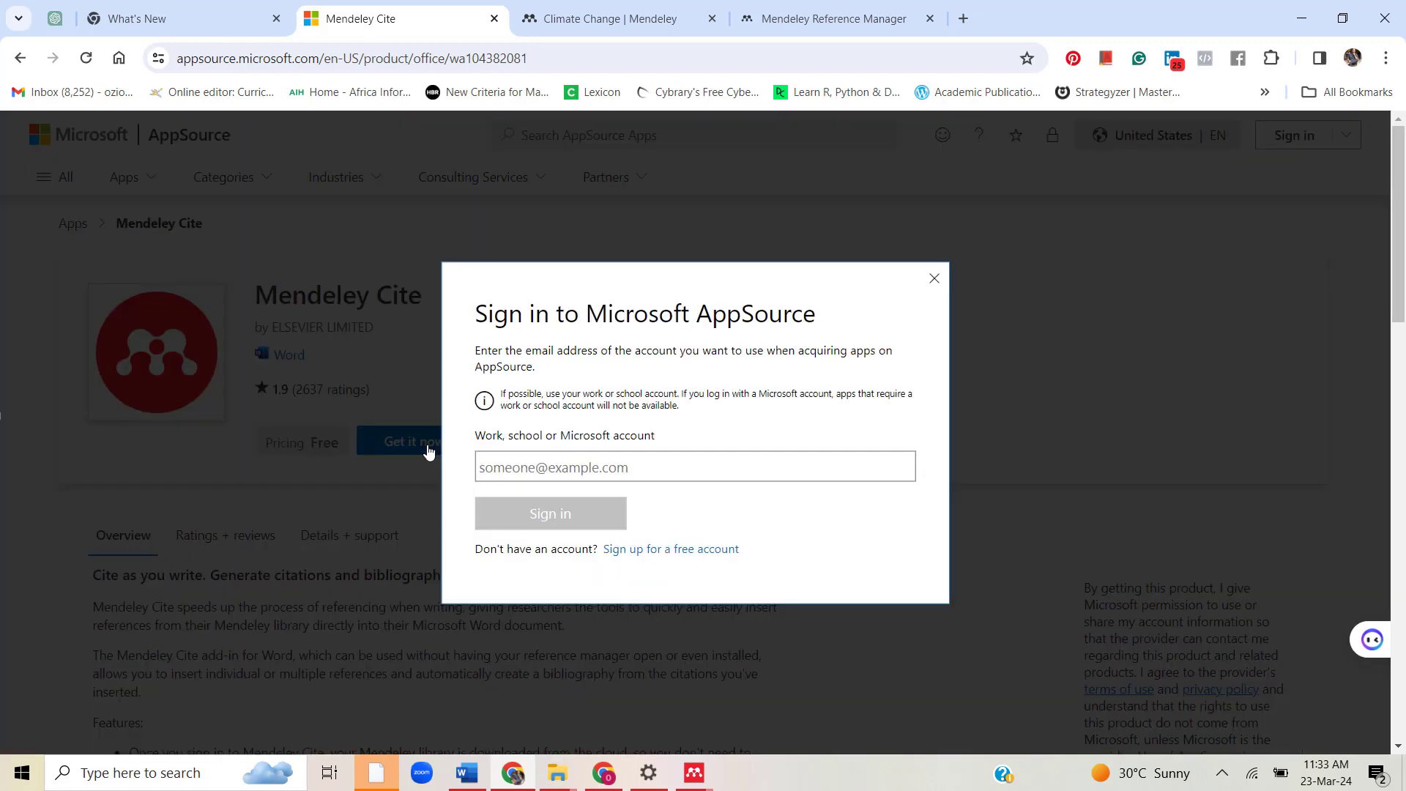
{"action": "left_click", "coordinate": [581, 471]}
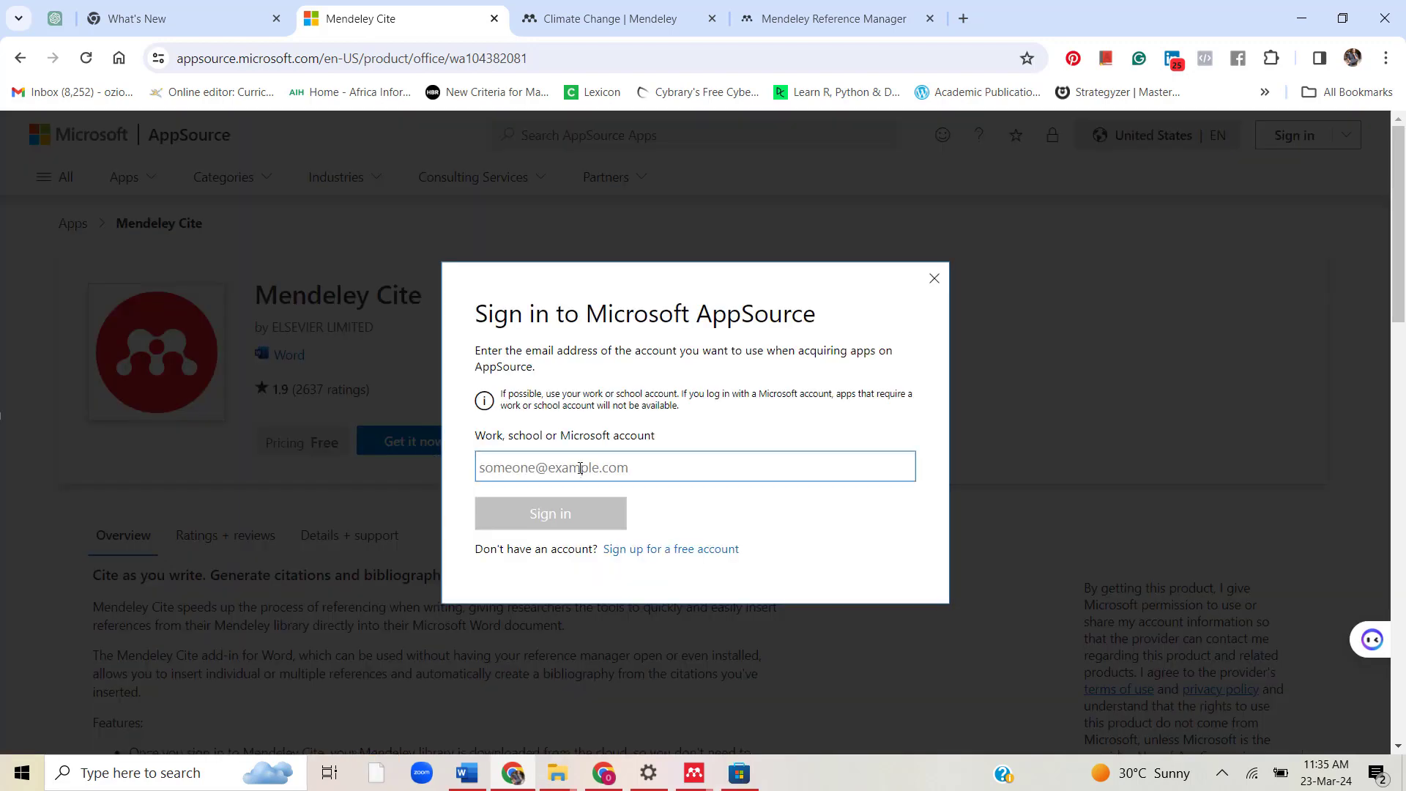
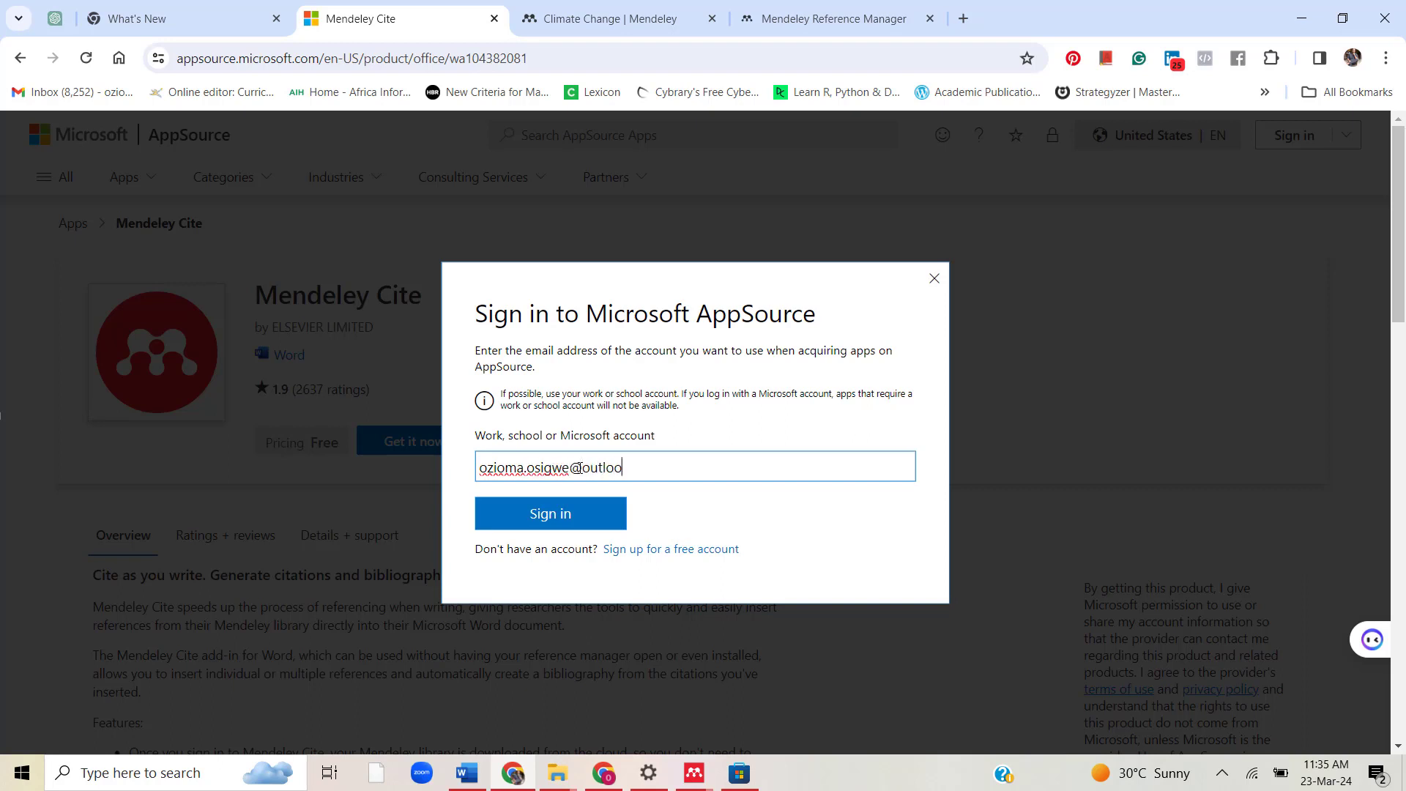
Fix the typo in the e-mail domain and submit it to reach the password page.
{"action": "left_click", "coordinate": [623, 469]}
{"action": "type", "text": "k"}
{"action": "left_click", "coordinate": [553, 522]}
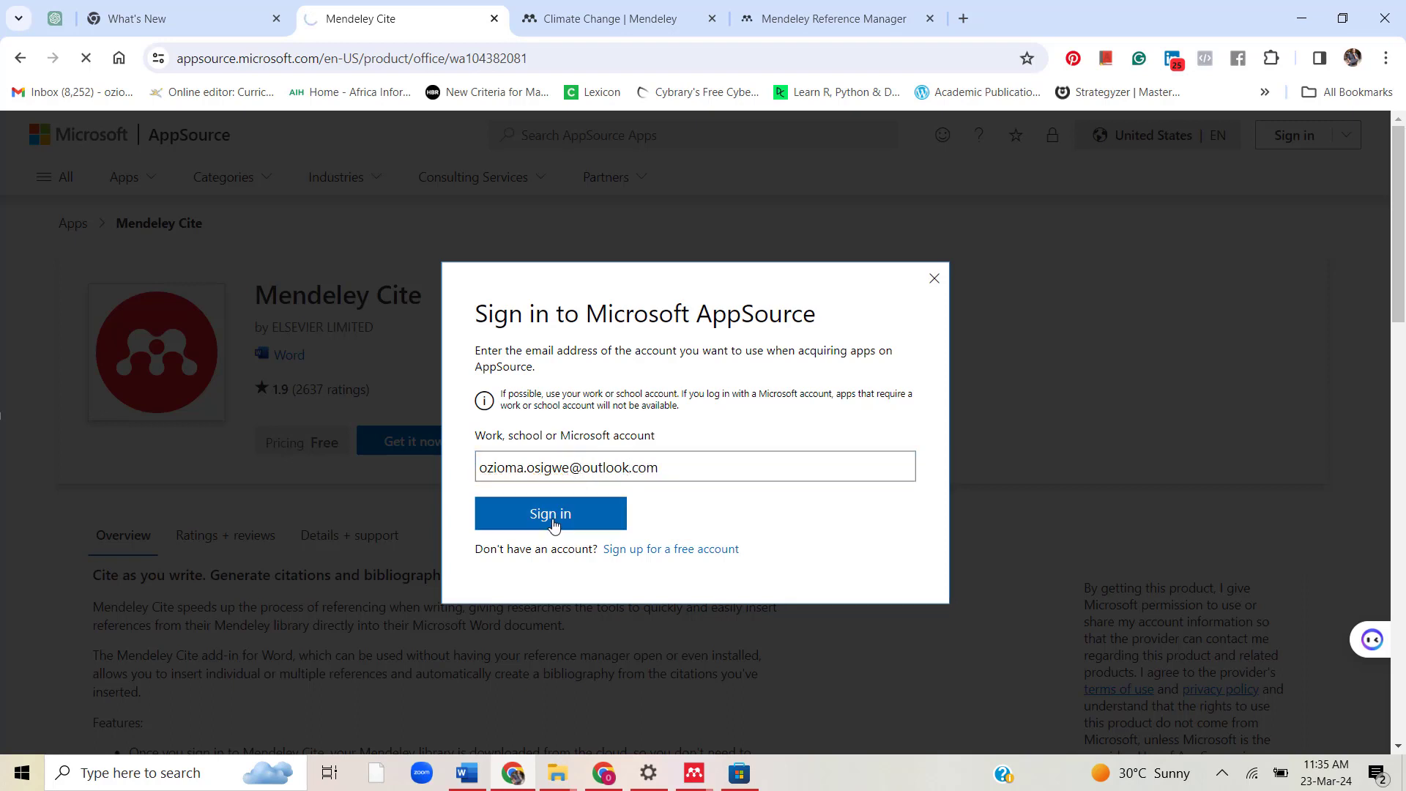
{"action": "left_click", "coordinate": [598, 405]}
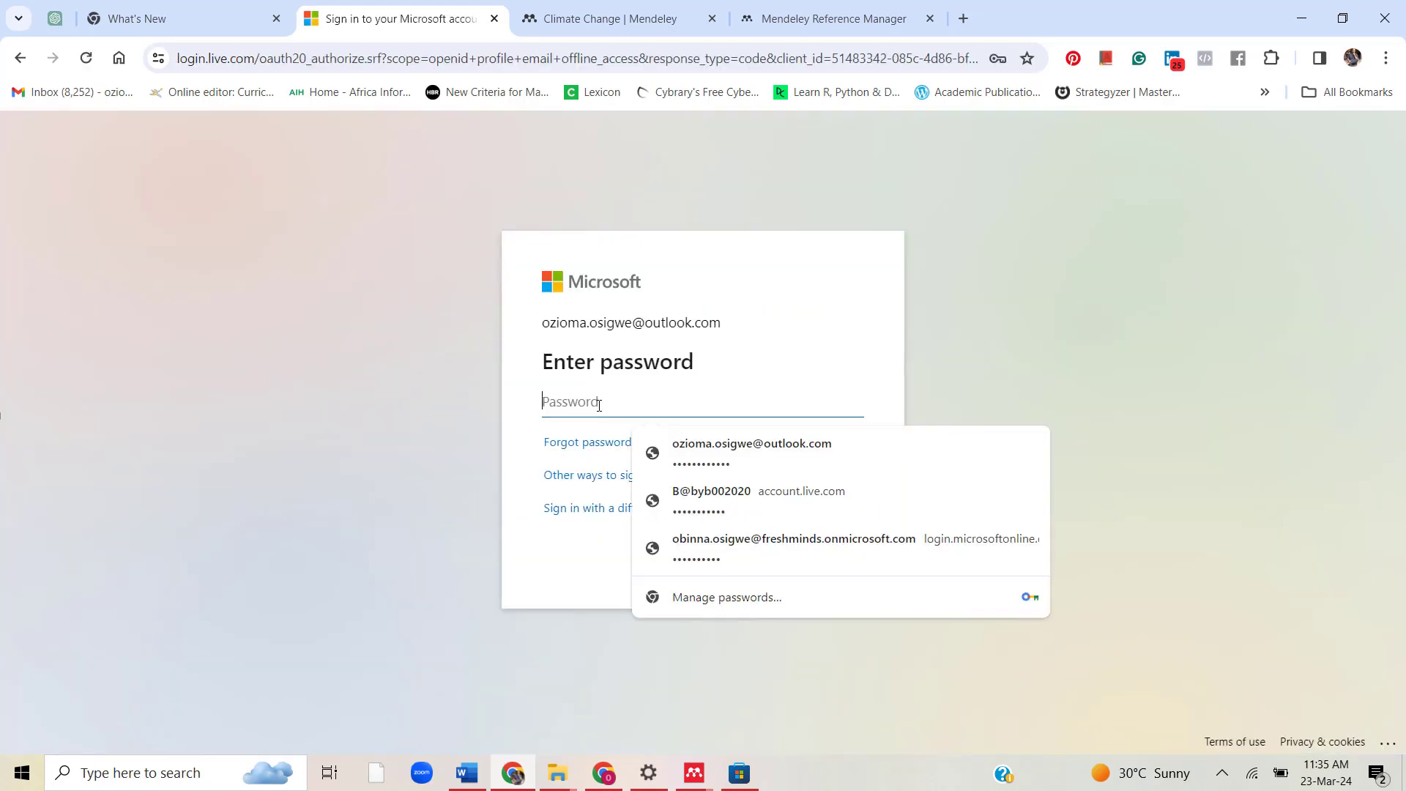
Enter the Microsoft account password and sign in.
{"action": "type", "text": "•••••••"}
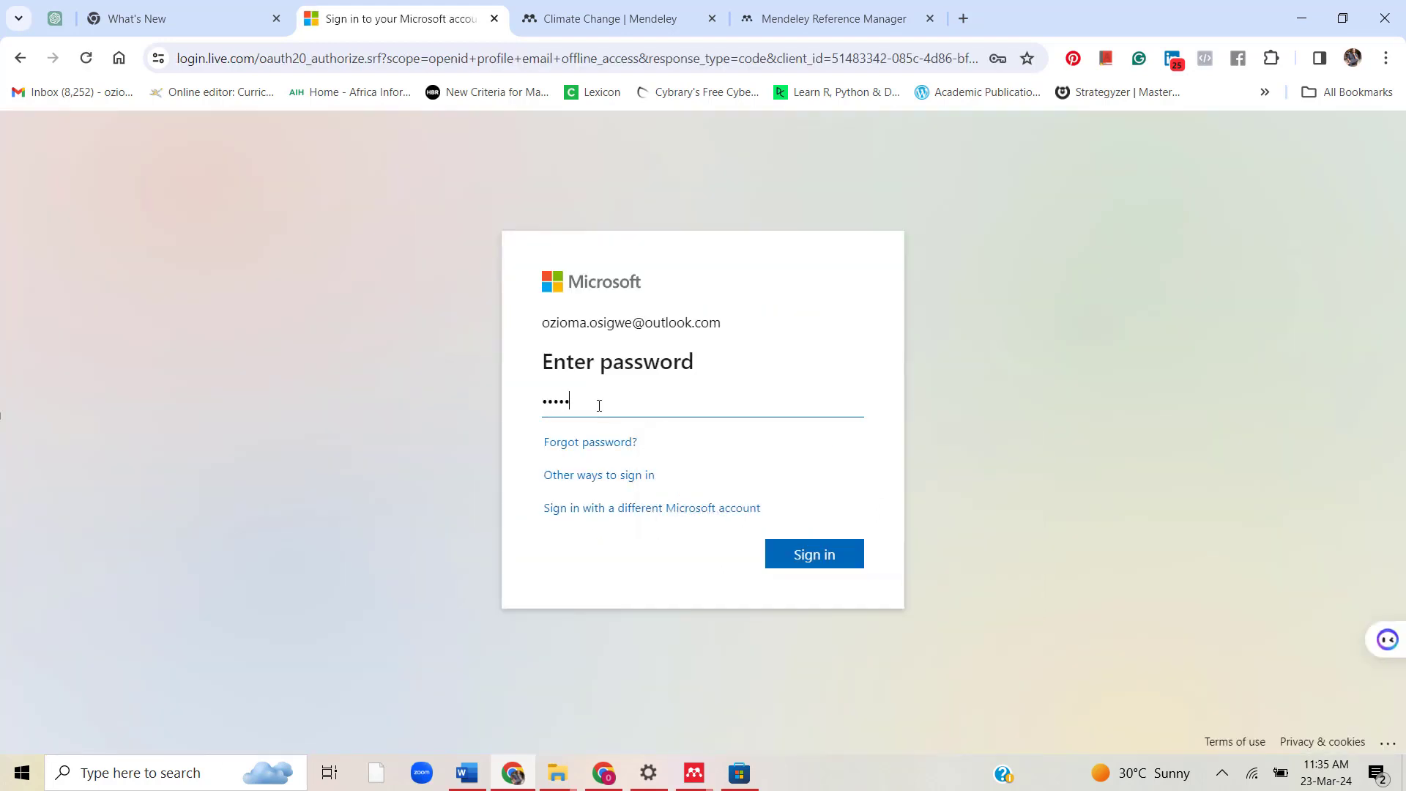
{"action": "type", "text": "•••••"}
{"action": "left_click", "coordinate": [818, 558]}
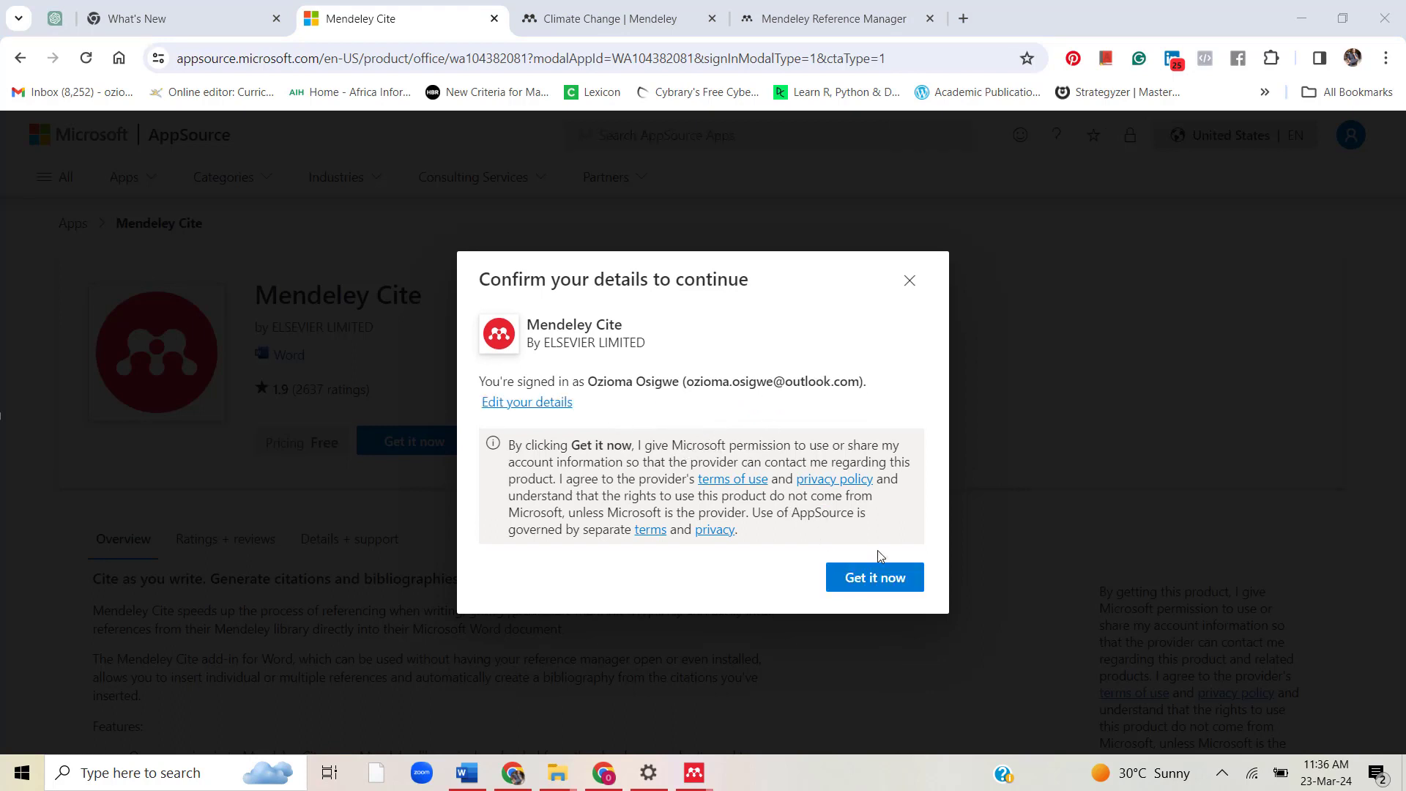
Confirm the signed-in account details and get Mendeley Cite.
{"action": "left_click", "coordinate": [877, 578]}
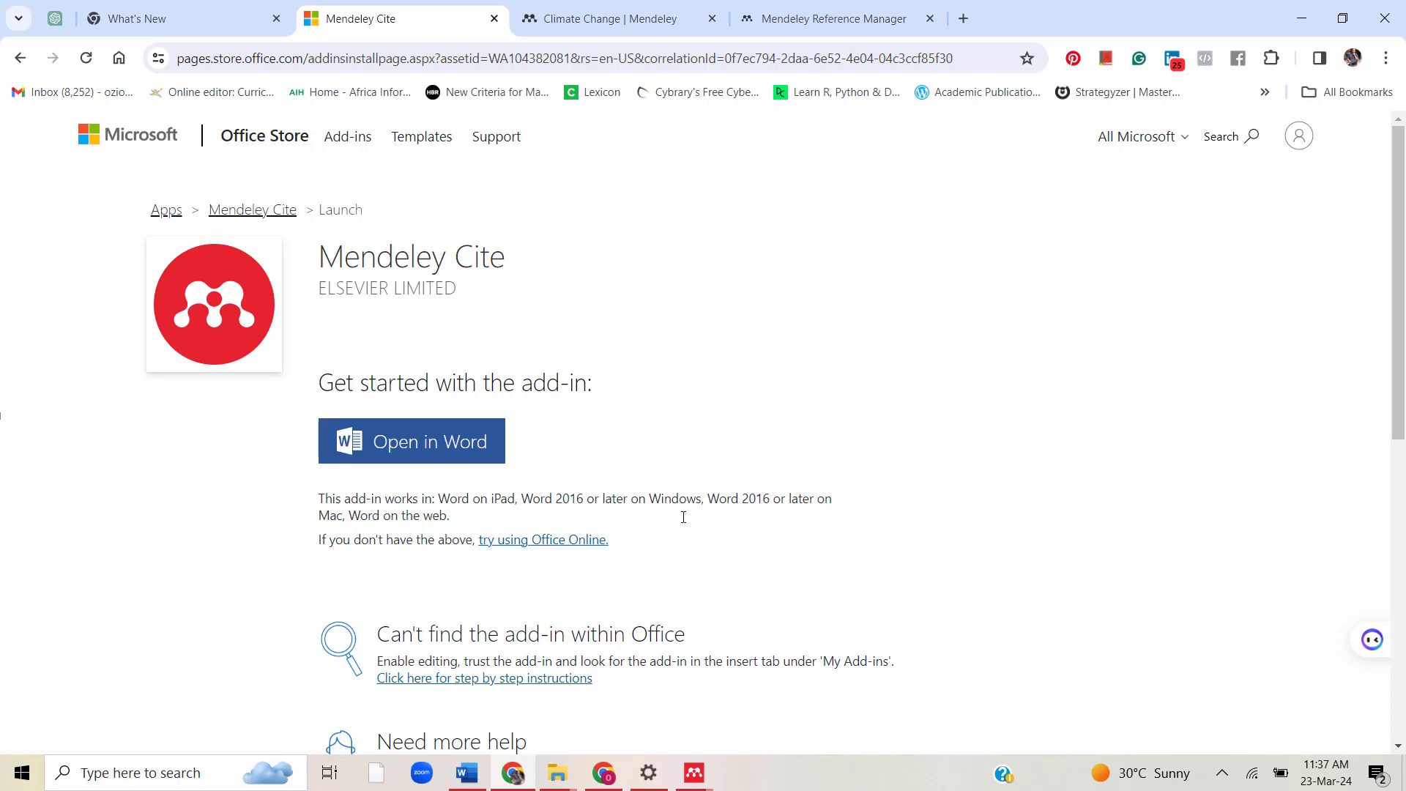
Close the stray blank Word document and launch Mendeley Cite in Word from the Office Store.
{"action": "left_click", "coordinate": [466, 773]}
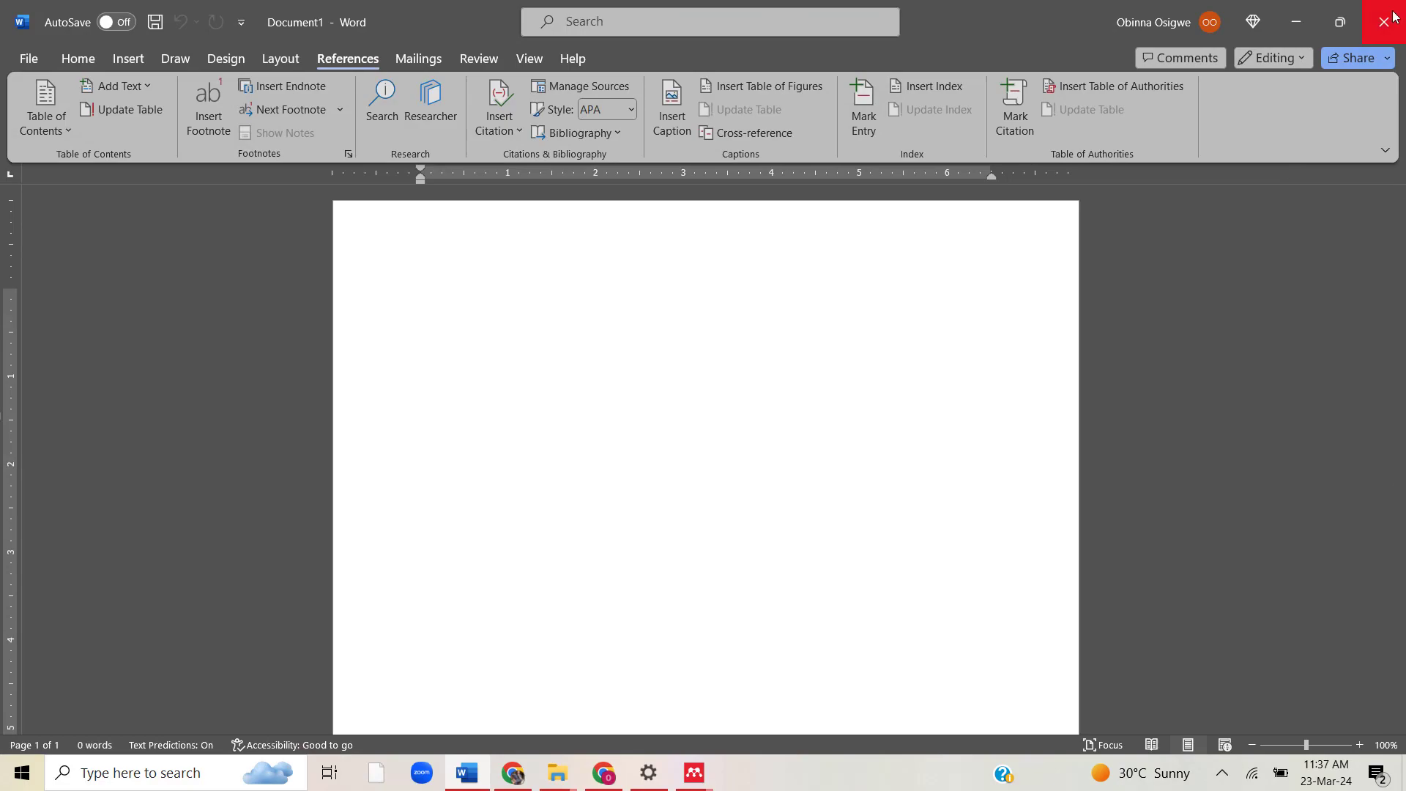
{"action": "left_click", "coordinate": [1383, 22]}
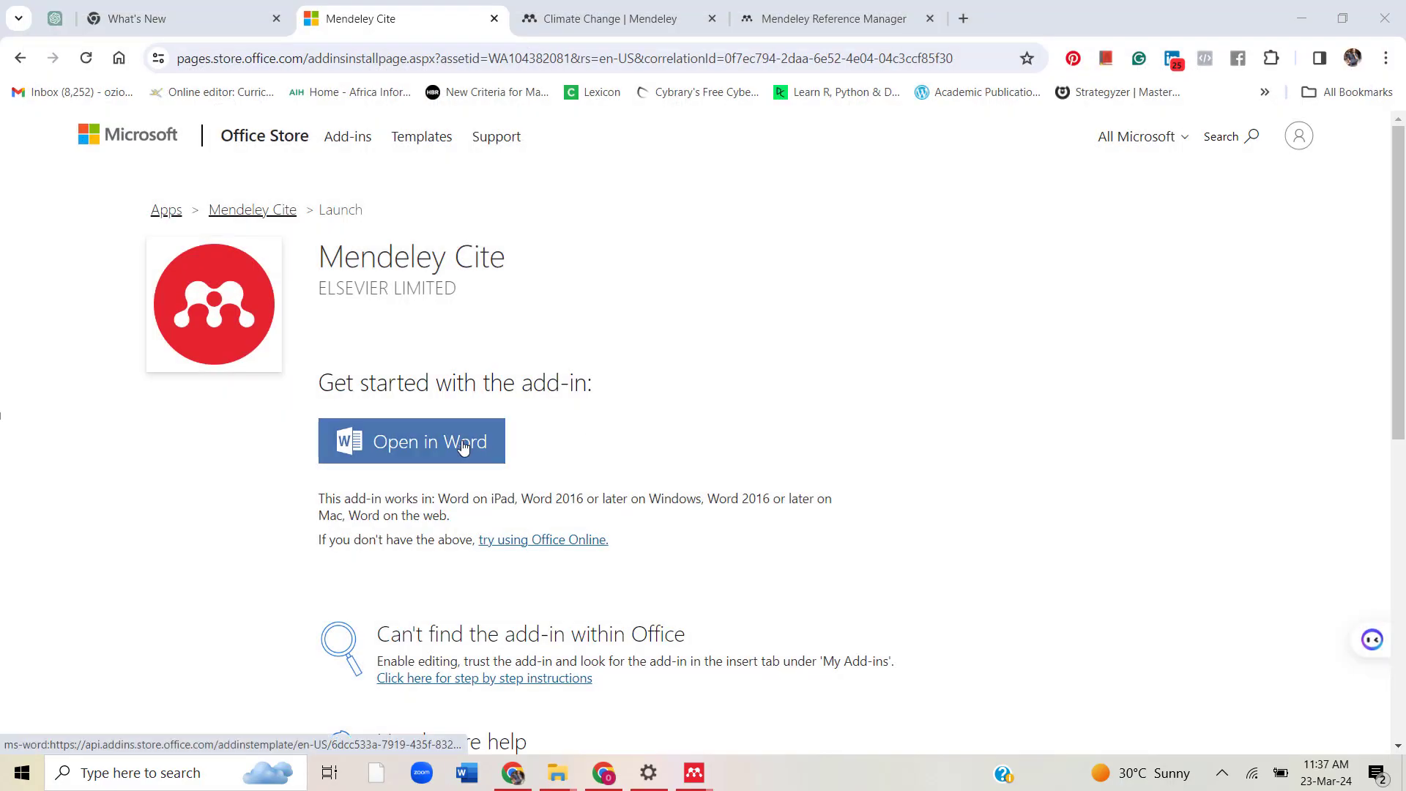
{"action": "left_click", "coordinate": [462, 448]}
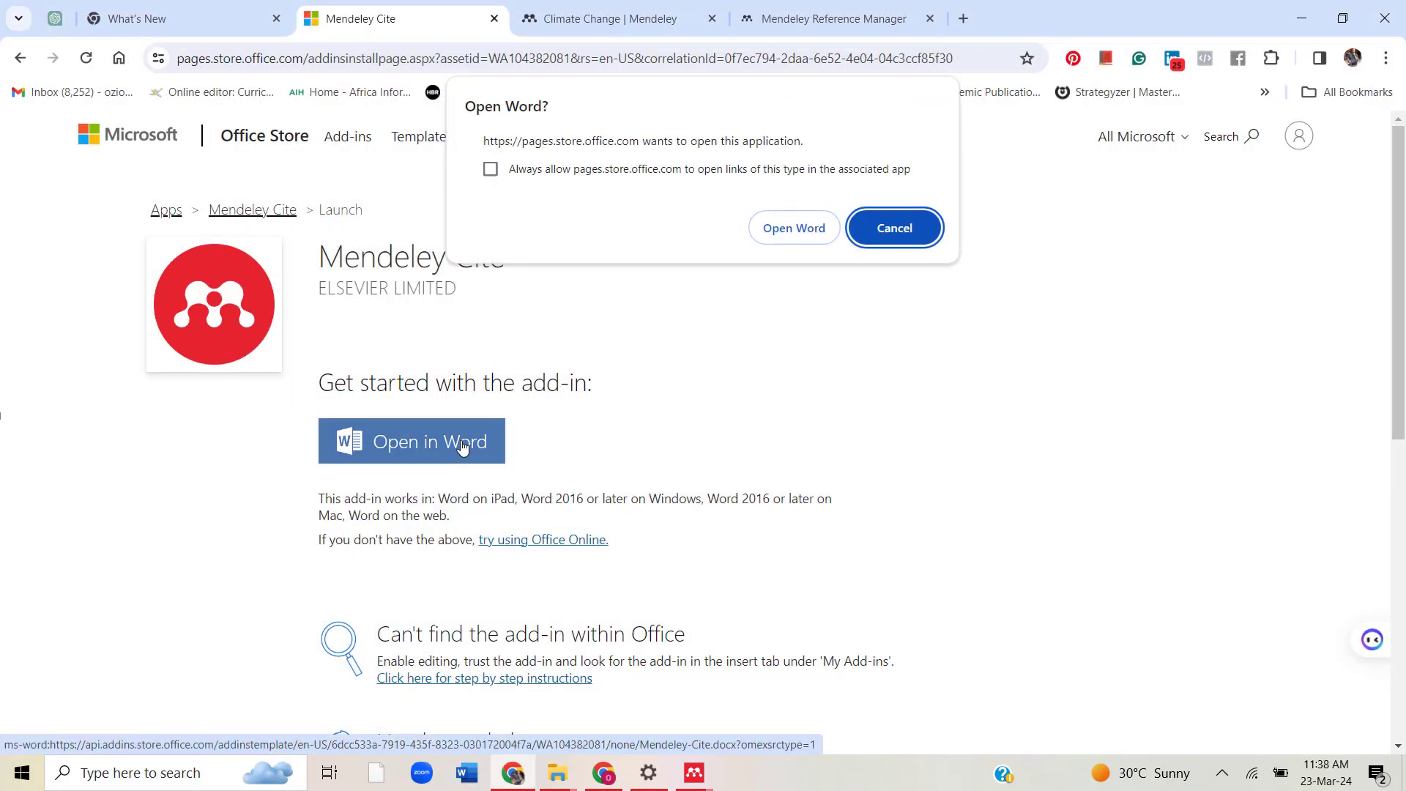
{"action": "left_click", "coordinate": [793, 227]}
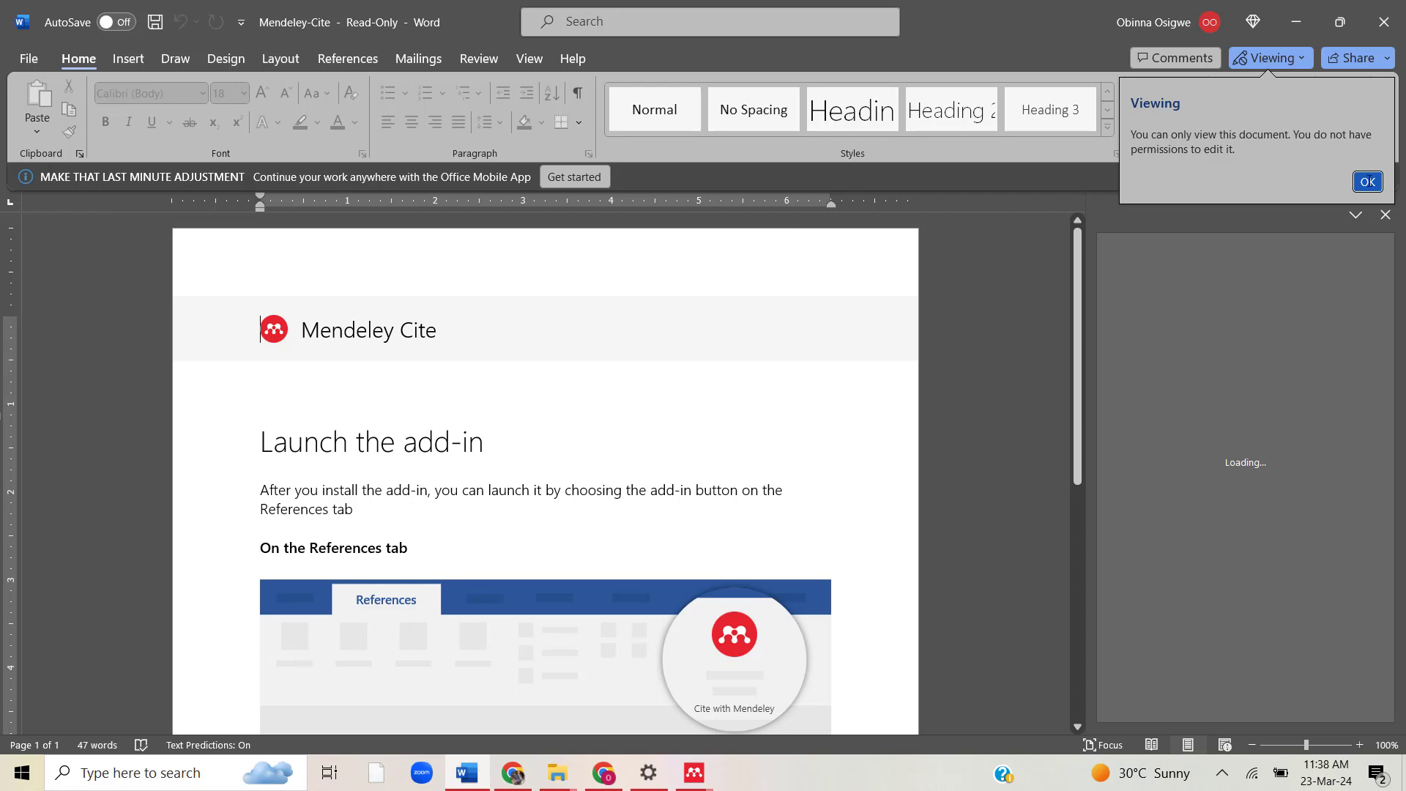
Dismiss the read-only notice and preview the open Mendeley Reference Manager windows.
{"action": "left_click", "coordinate": [1368, 183]}
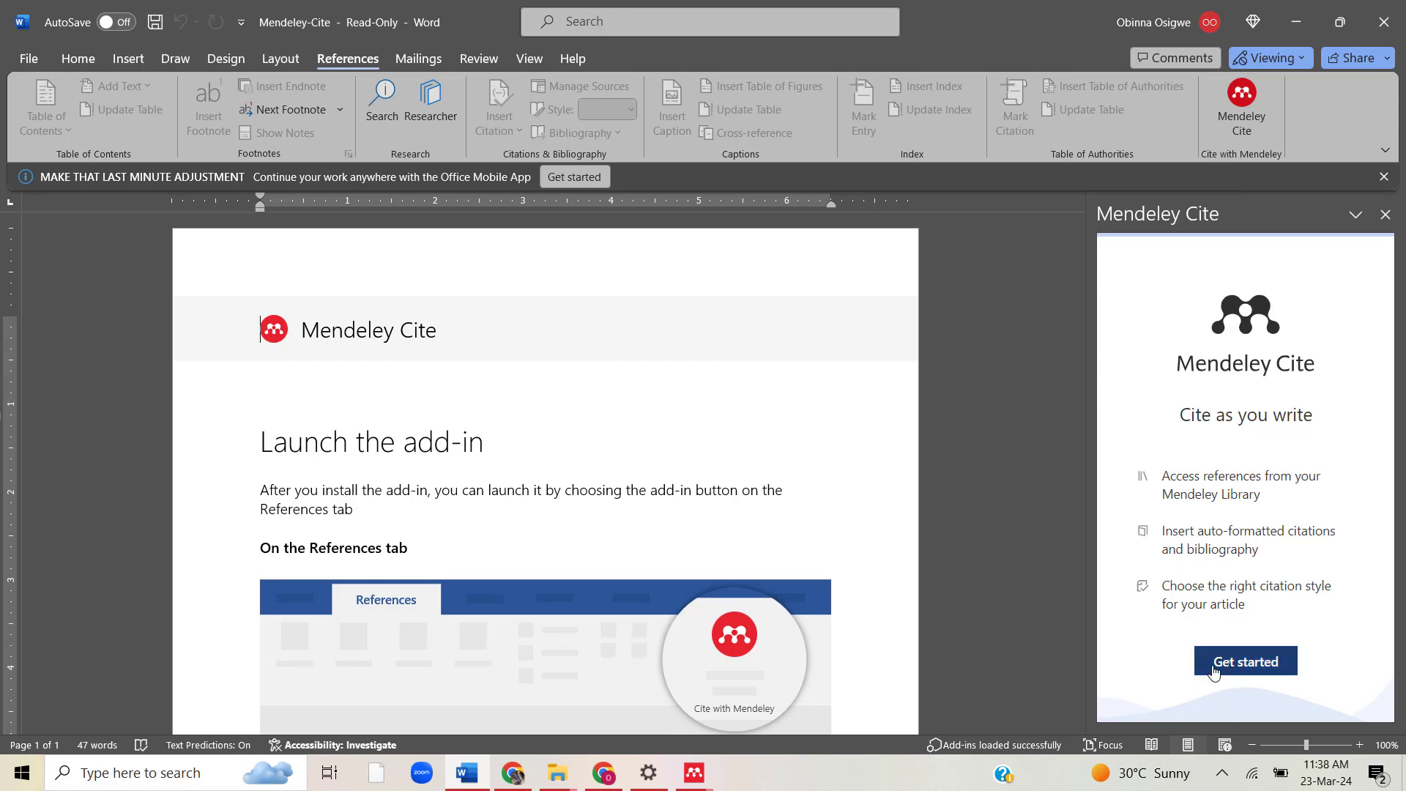
{"action": "left_click", "coordinate": [694, 773]}
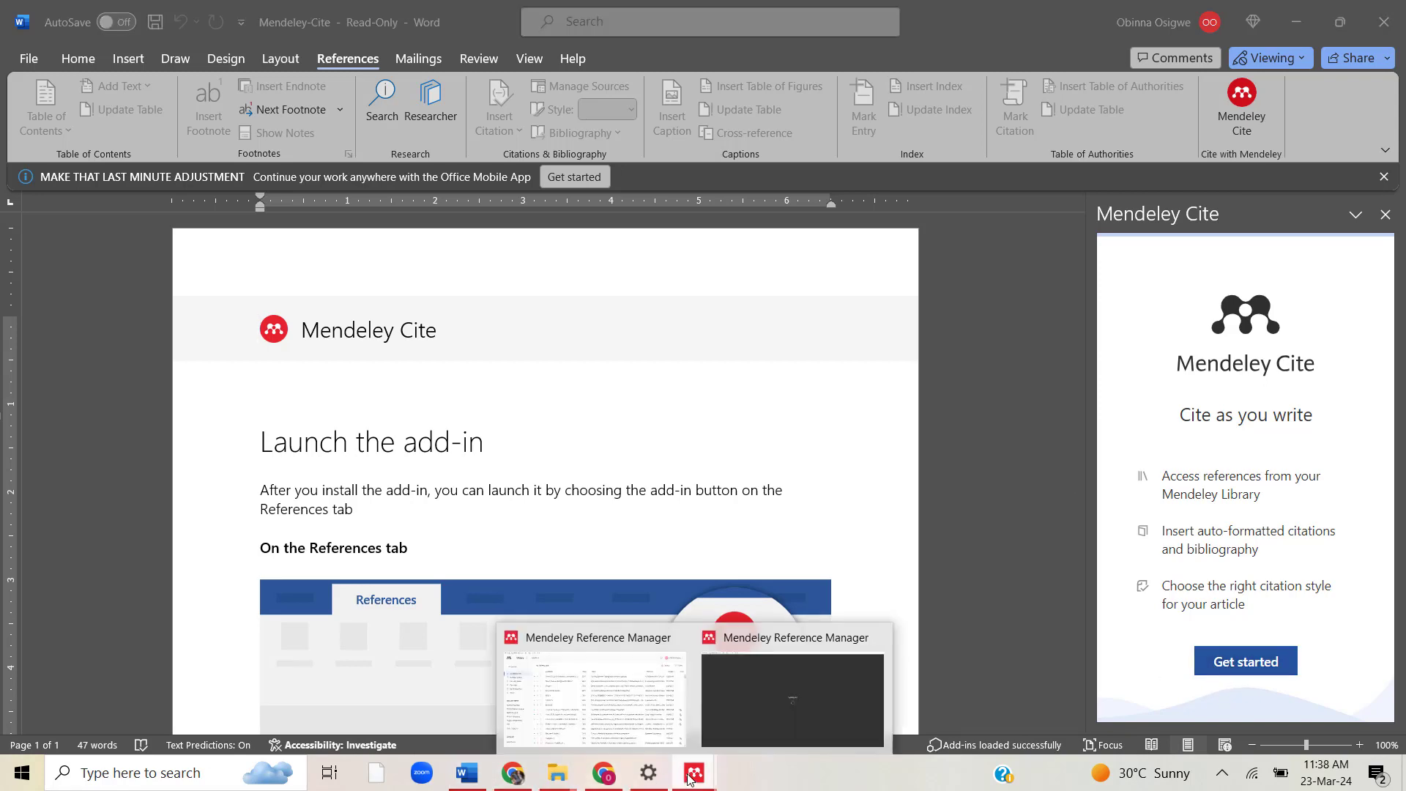
Close the extra empty Mendeley Reference Manager window.
{"action": "left_click", "coordinate": [621, 688]}
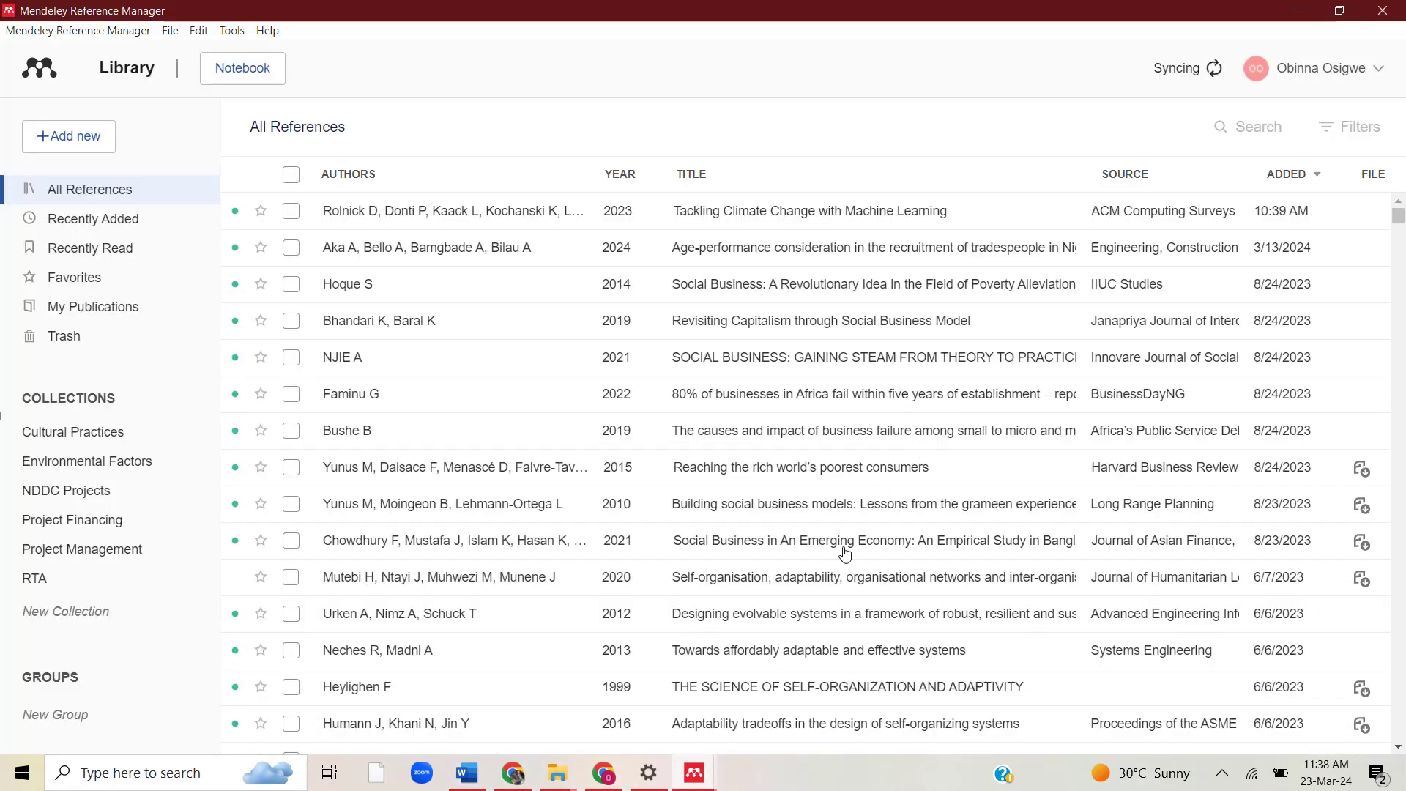
{"action": "mouse_move", "coordinate": [710, 769]}
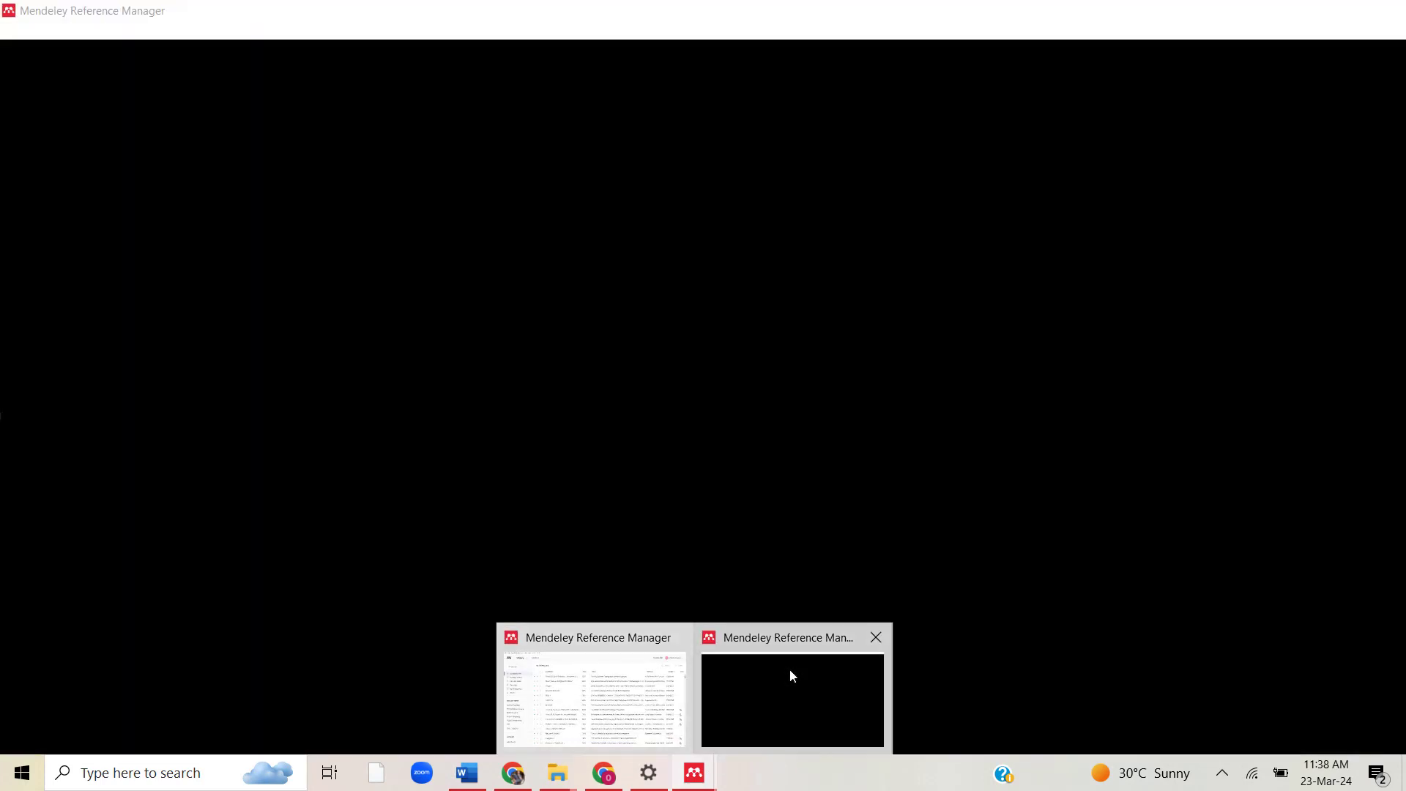
{"action": "left_click", "coordinate": [874, 639]}
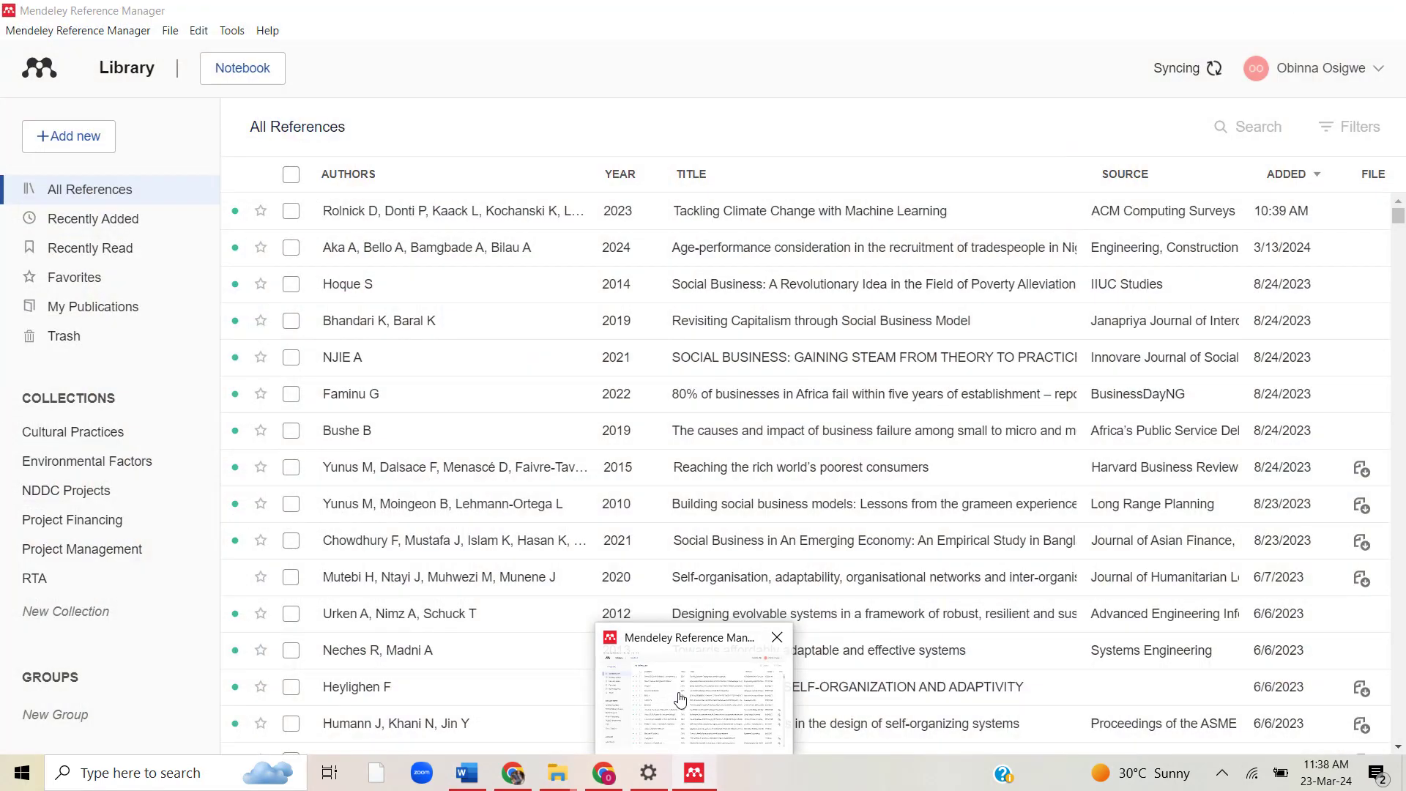
Check the Mendeley browser tabs, then bring Word with the Mendeley Cite pane back to front.
{"action": "left_click", "coordinate": [512, 772]}
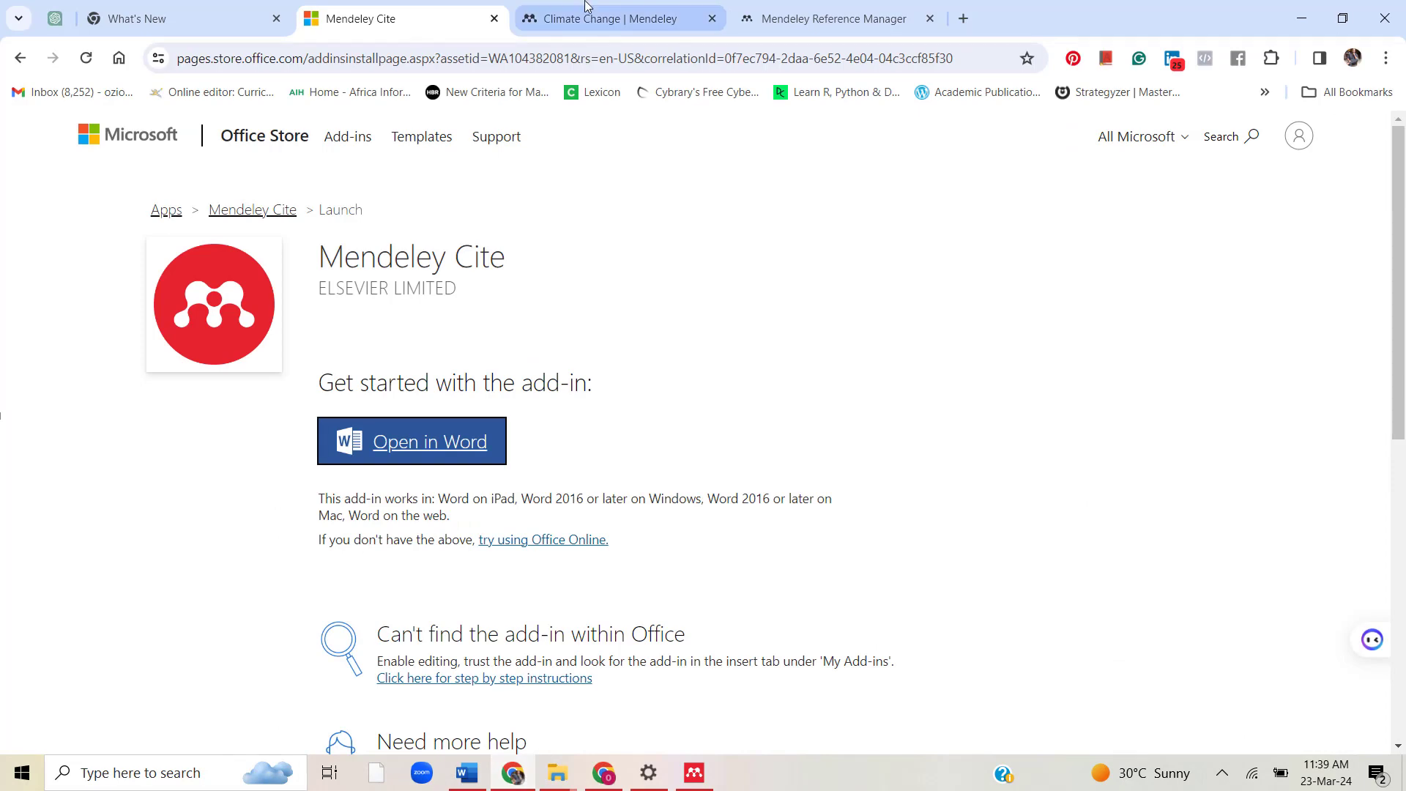
{"action": "left_click", "coordinate": [586, 9]}
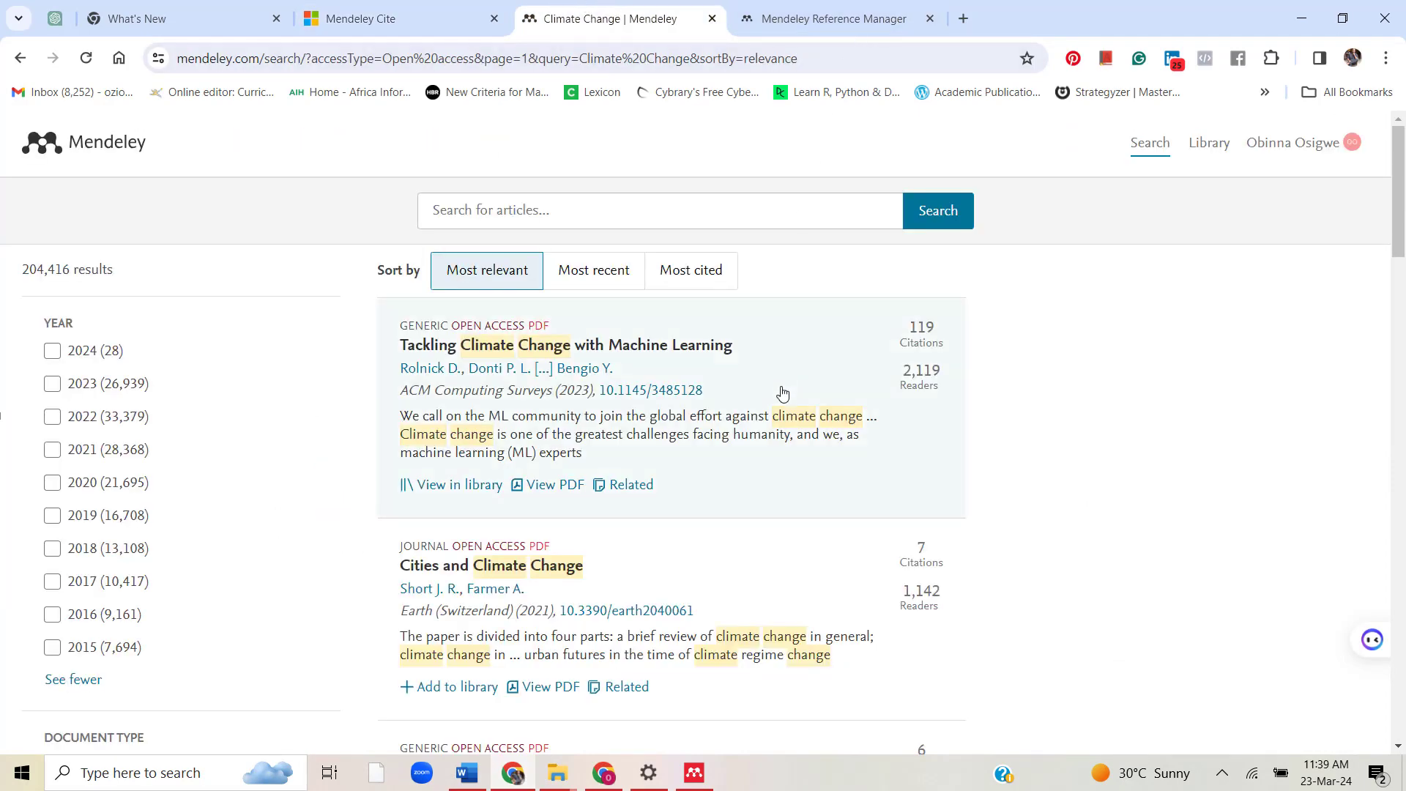
{"action": "left_click", "coordinate": [840, 22]}
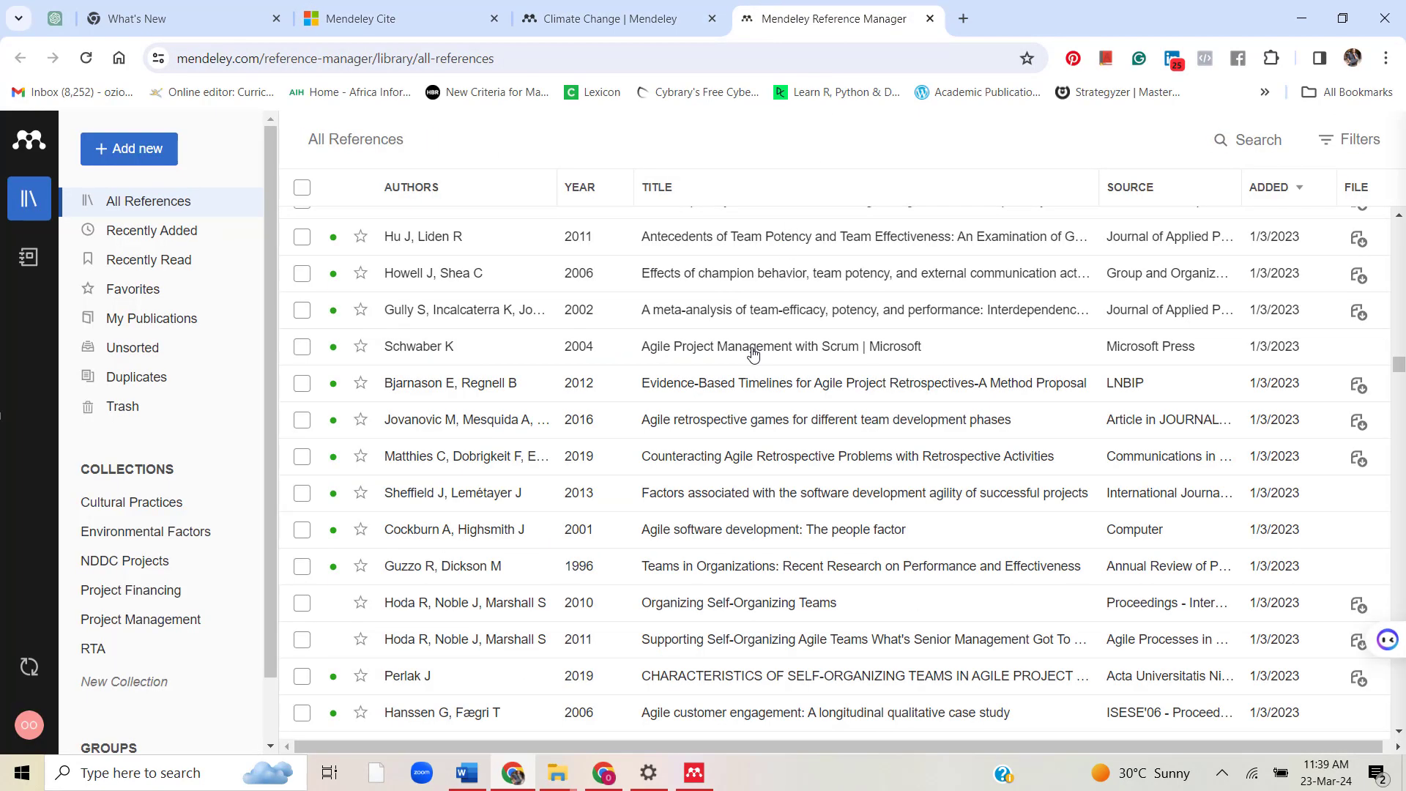
{"action": "left_click", "coordinate": [692, 767]}
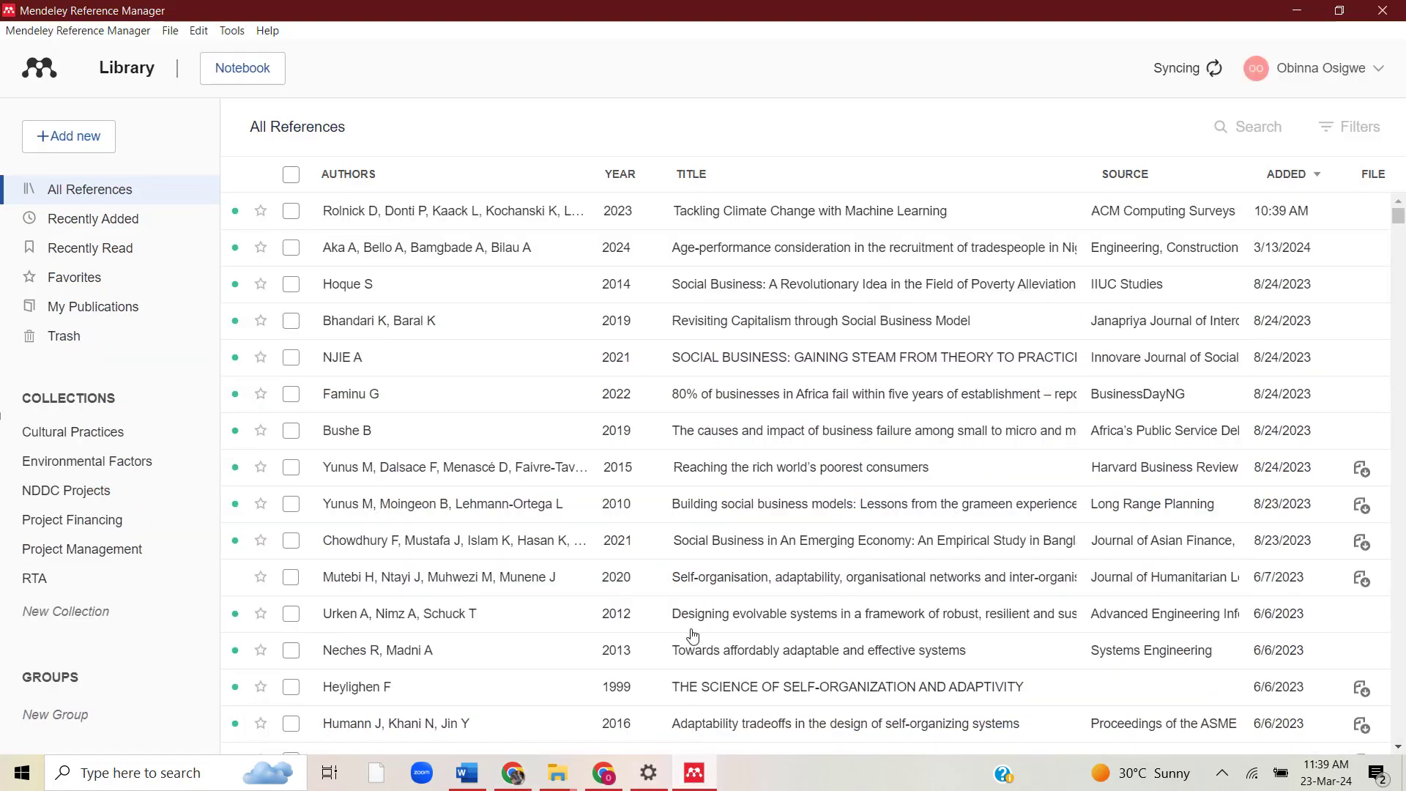
{"action": "left_click", "coordinate": [467, 773]}
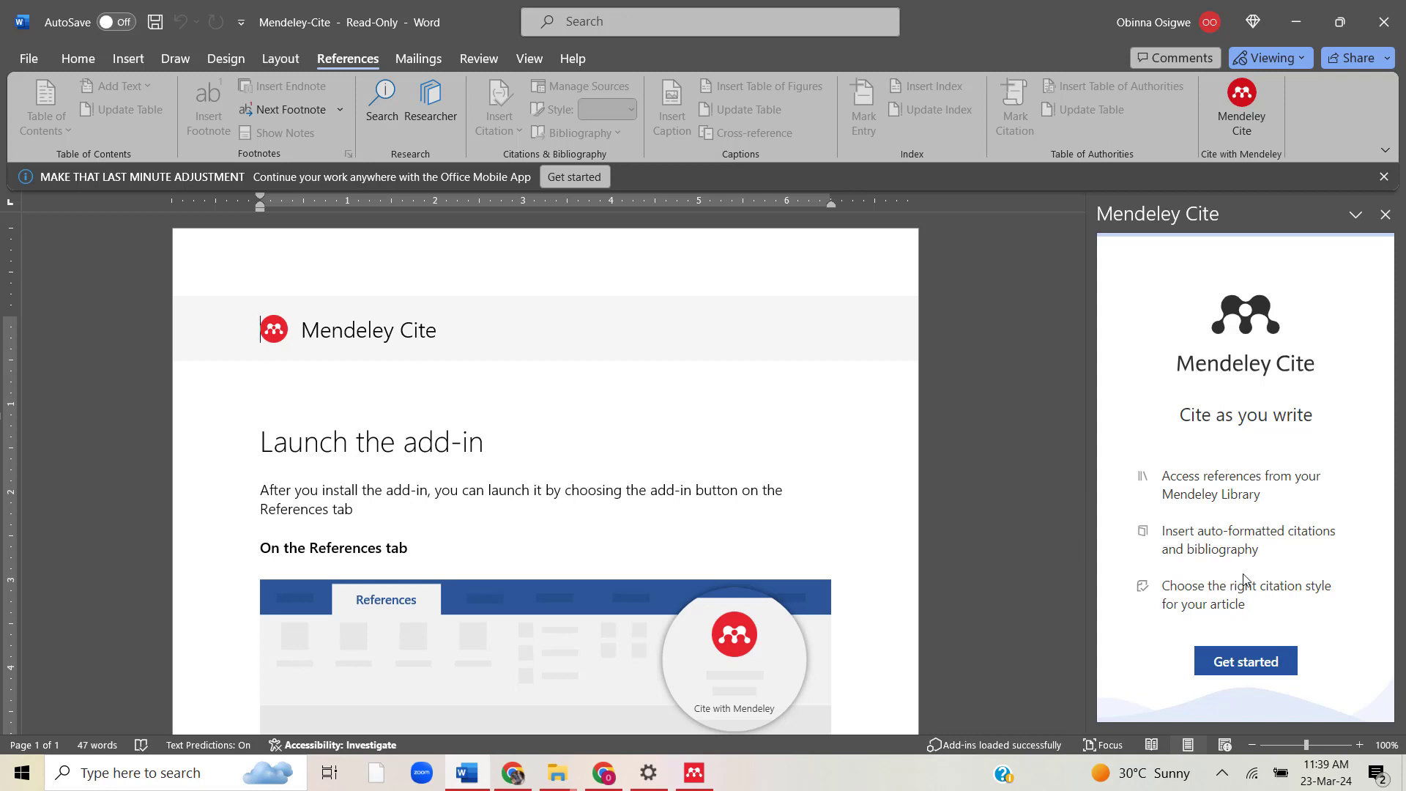
Sign in to Mendeley Cite with the pasted account password to load the library references.
{"action": "left_click", "coordinate": [1254, 663]}
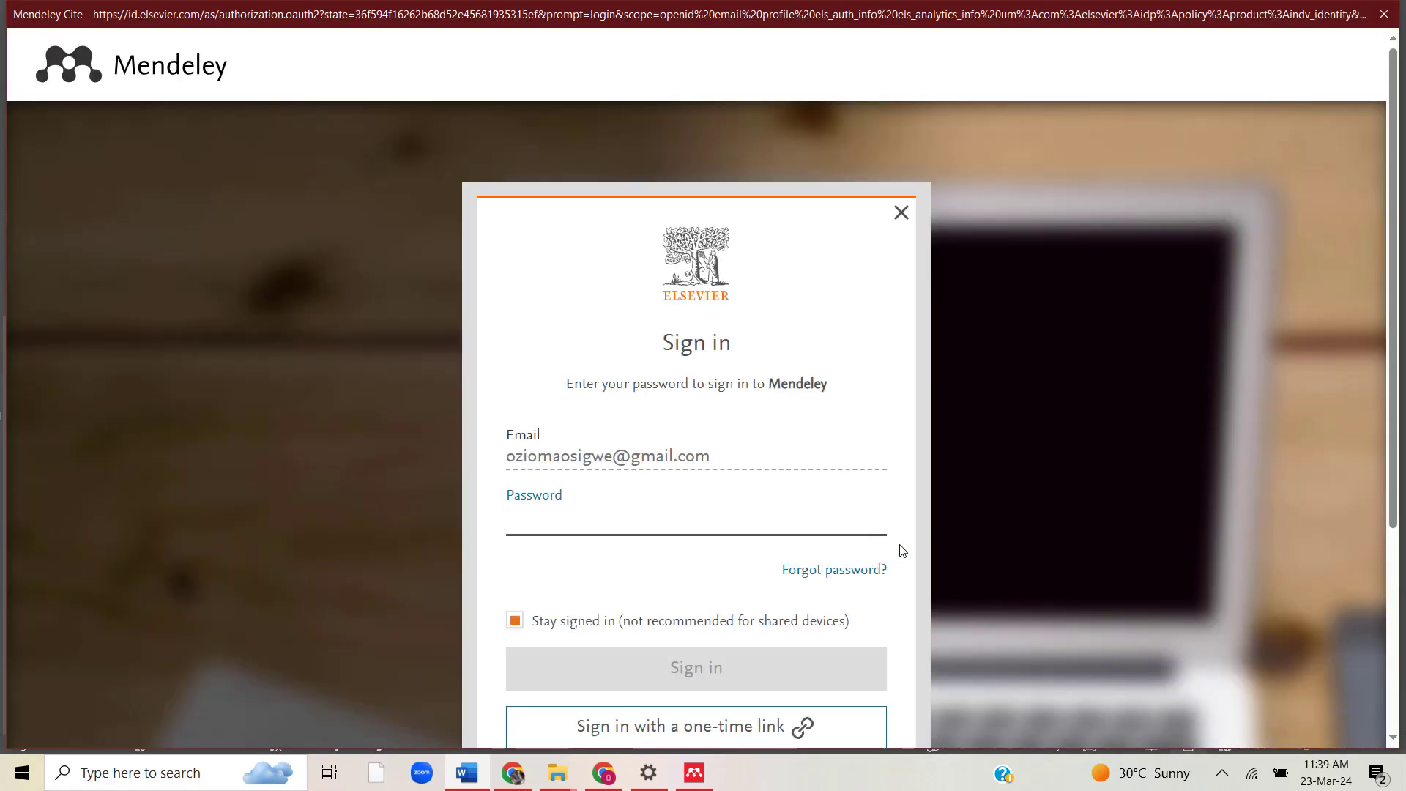
{"action": "left_click", "coordinate": [527, 766]}
{"action": "key", "text": "ctrl+v"}
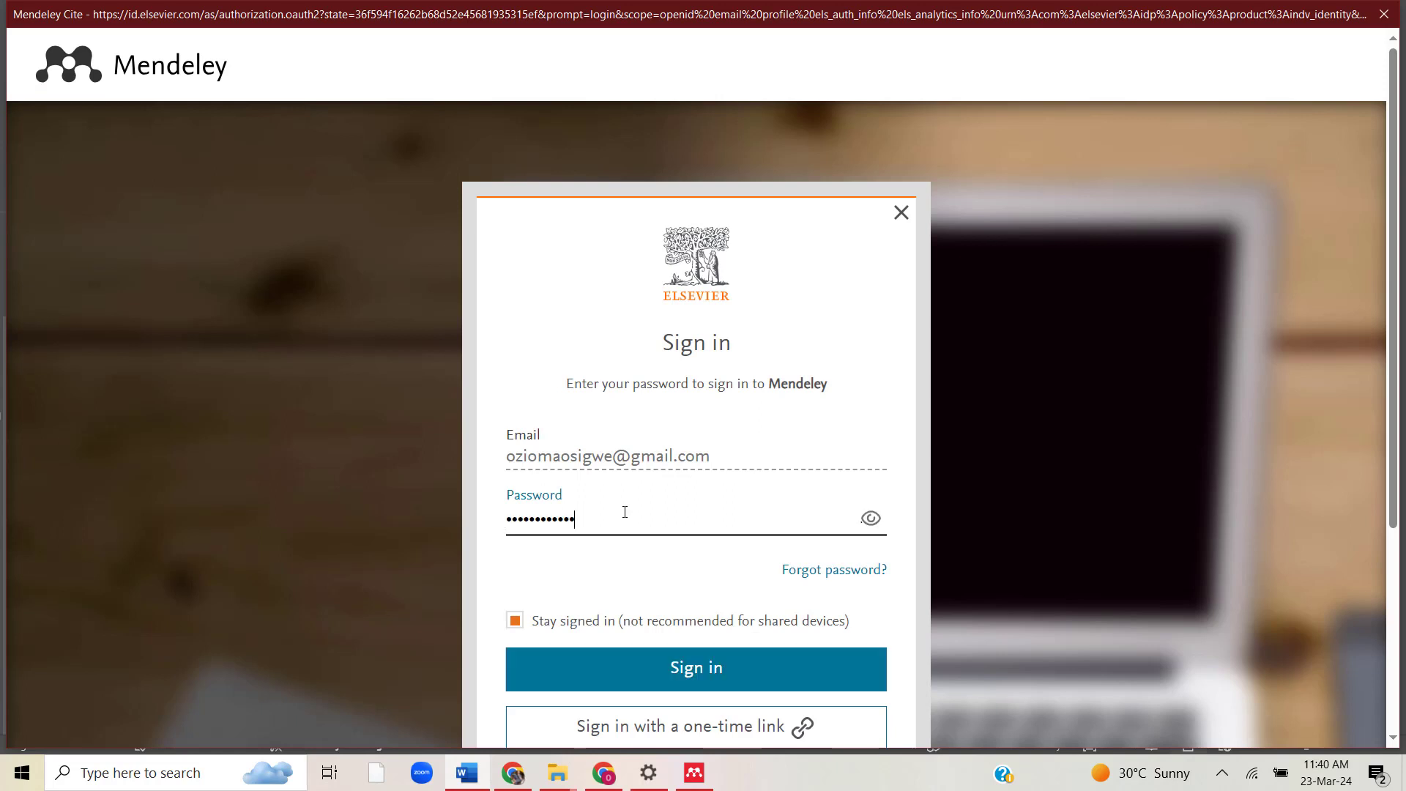
{"action": "left_click", "coordinate": [700, 672]}
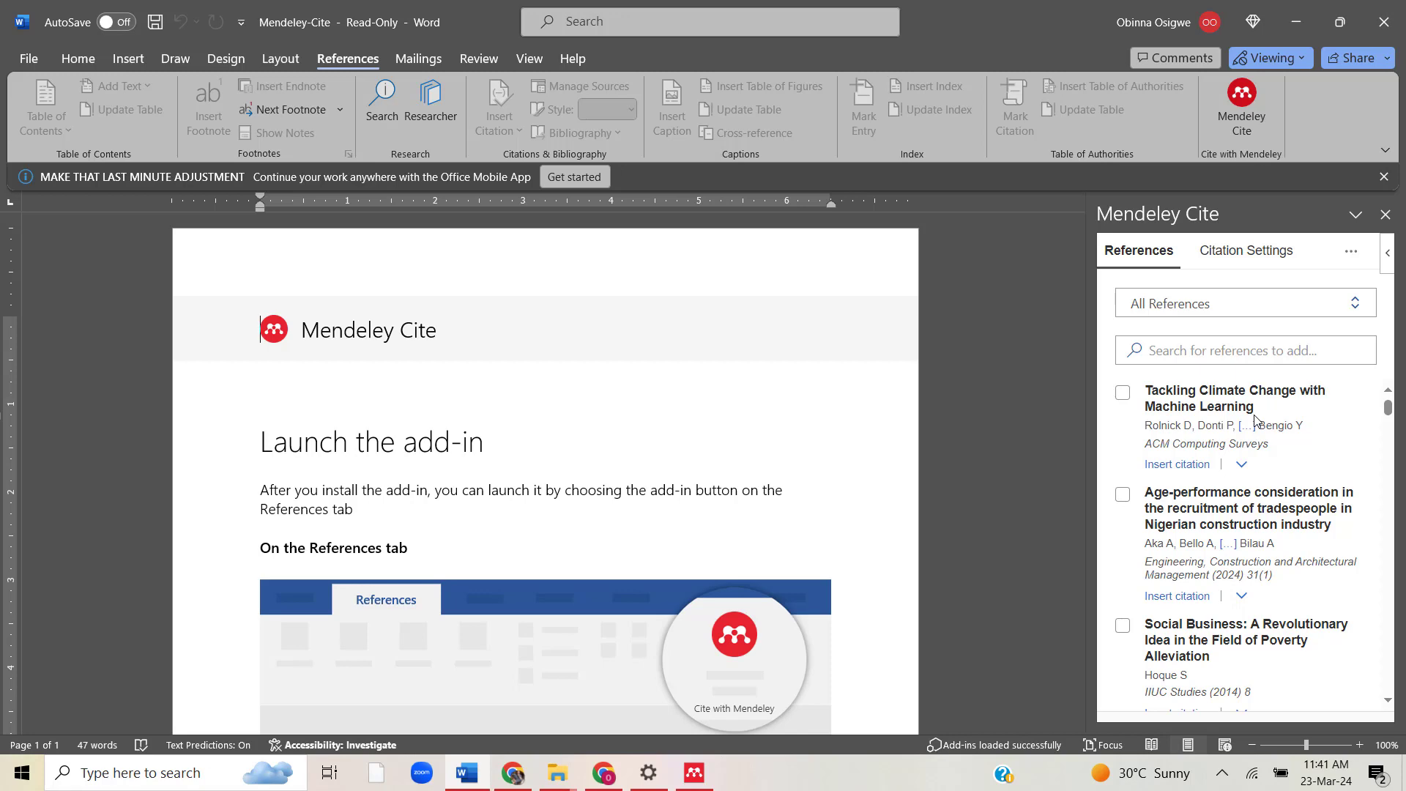
{"action": "left_click", "coordinate": [693, 774]}
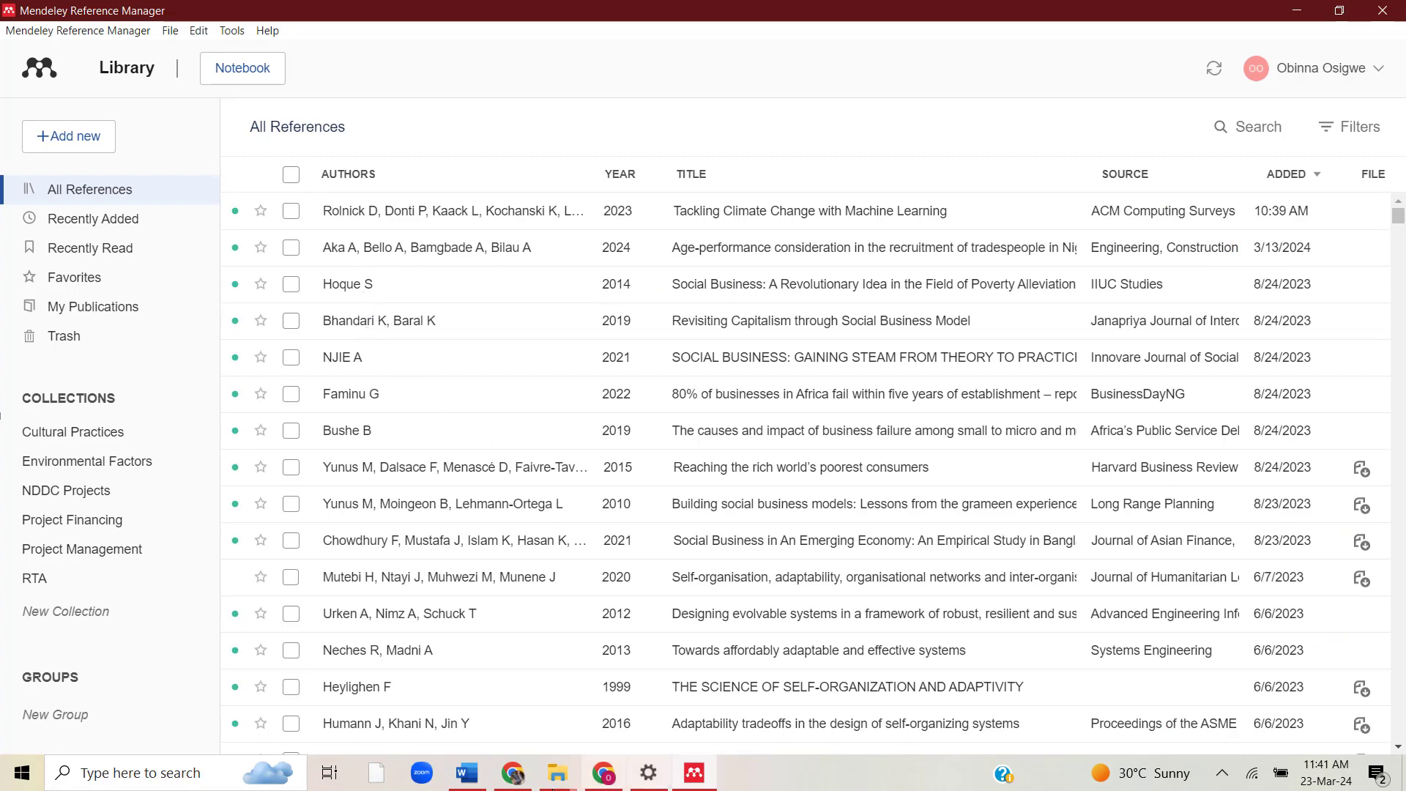
{"action": "left_click", "coordinate": [467, 772]}
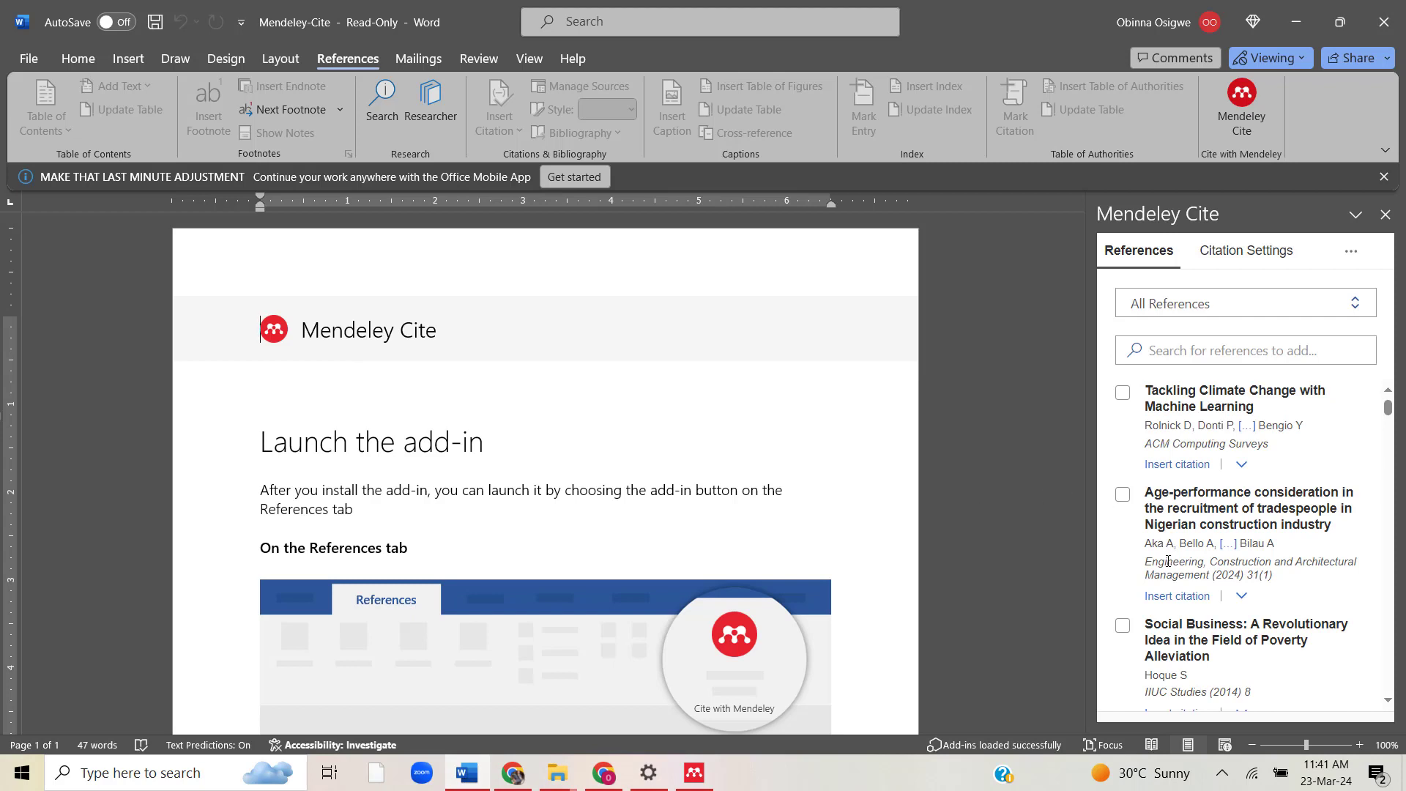
{"action": "scroll", "coordinate": [1388, 704], "scroll_direction": "down", "scroll_amount": 3}
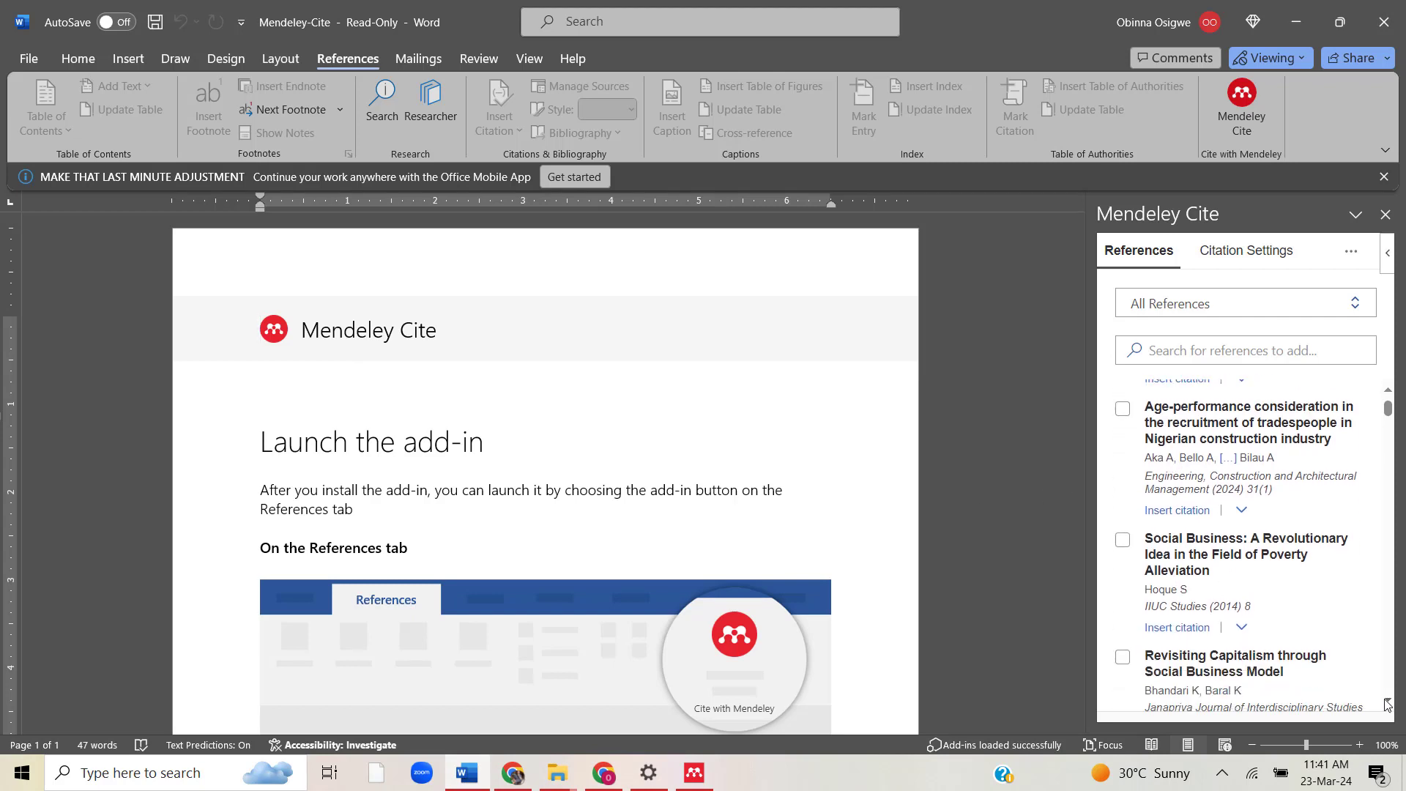